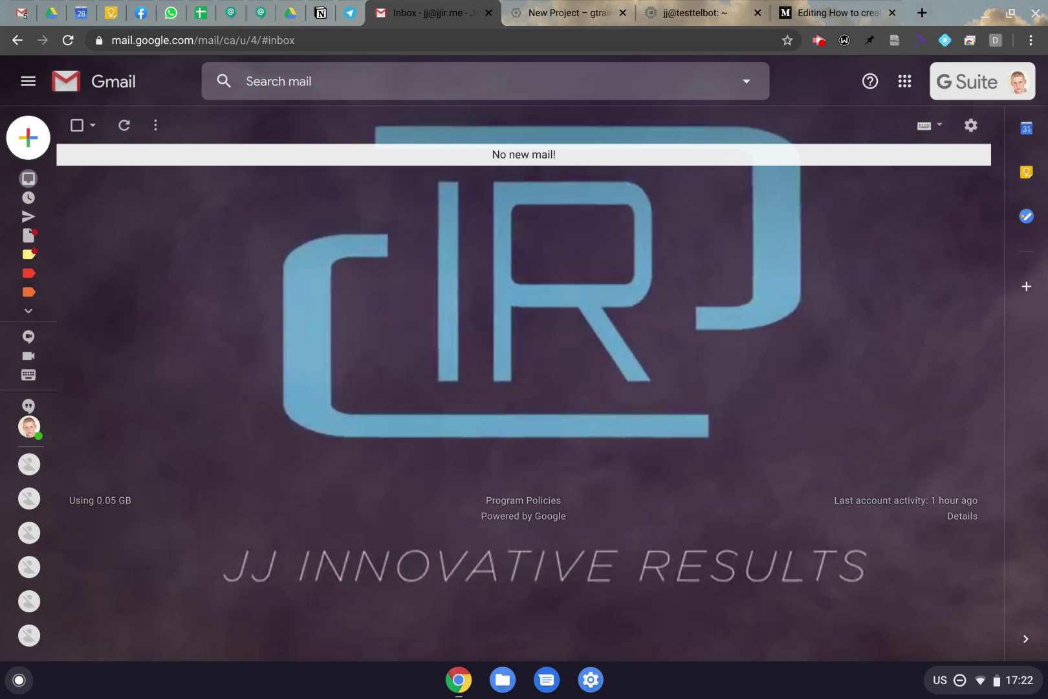
Switch from the empty Gmail inbox to the Telegram Web chat with BotFather.
{"action": "key", "text": "ctrl+shift+Tab"}
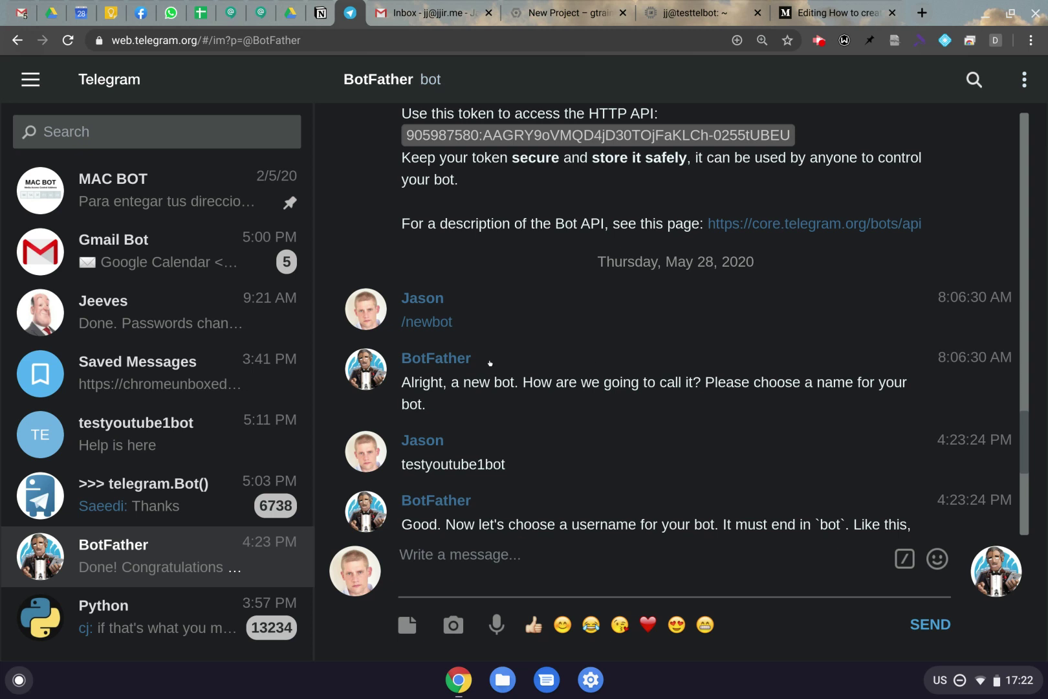
Check BotFather's contact info, then scroll the chat toward the testyoutube1bot token message.
{"action": "left_click", "coordinate": [776, 87]}
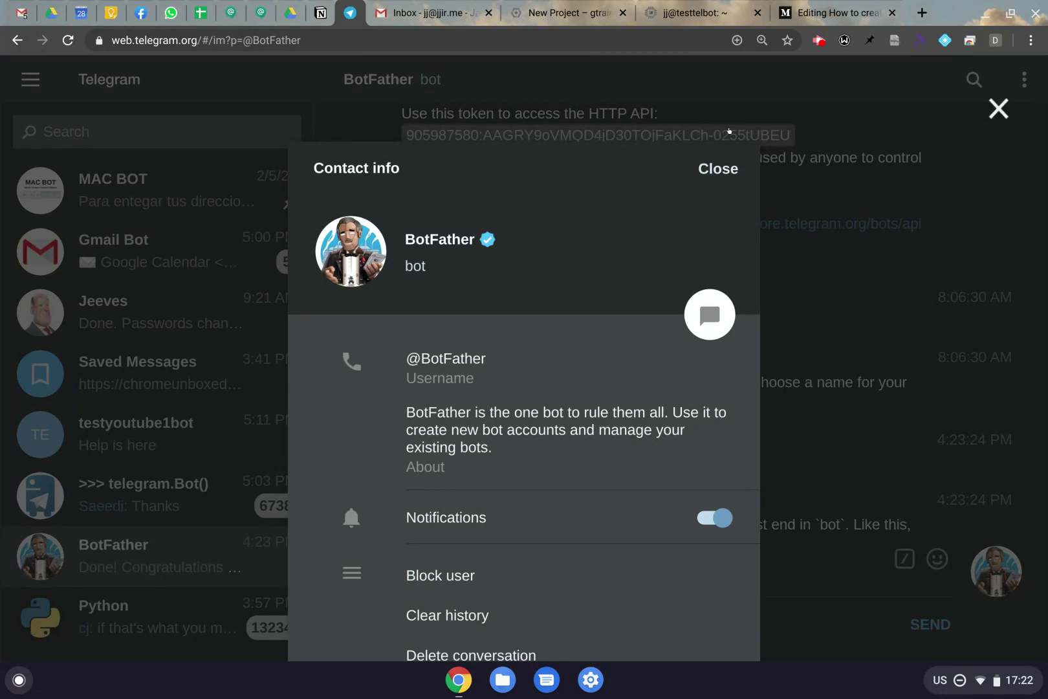
{"action": "left_click", "coordinate": [994, 114]}
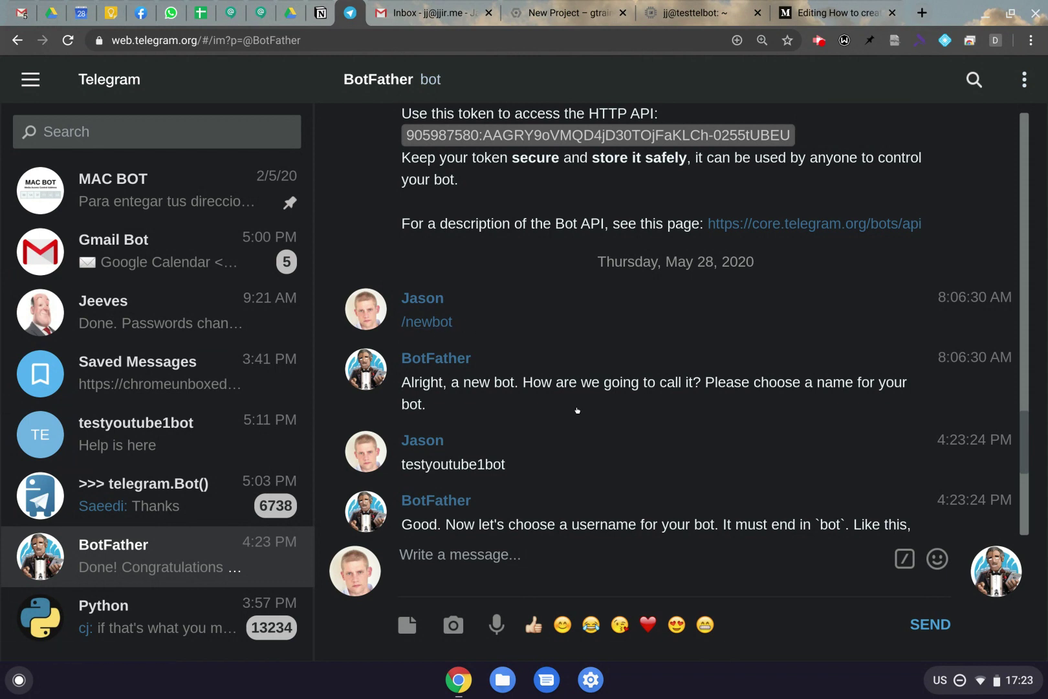
{"action": "scroll", "coordinate": [577, 410], "scroll_direction": "down", "scroll_amount": 1}
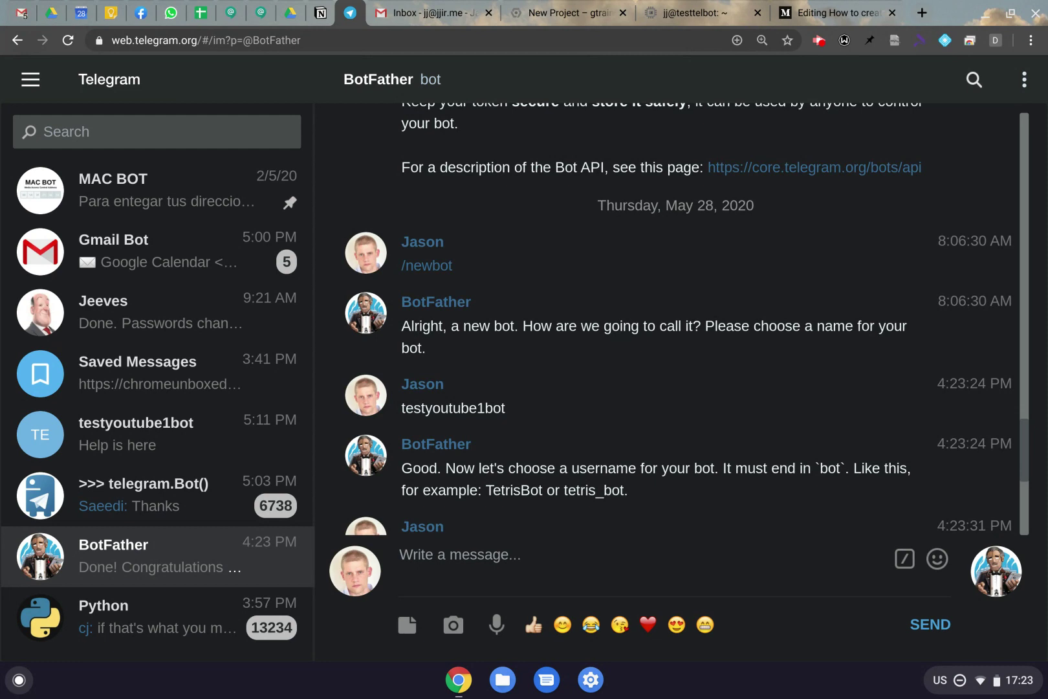
{"action": "scroll", "coordinate": [676, 317], "scroll_direction": "down", "scroll_amount": 1}
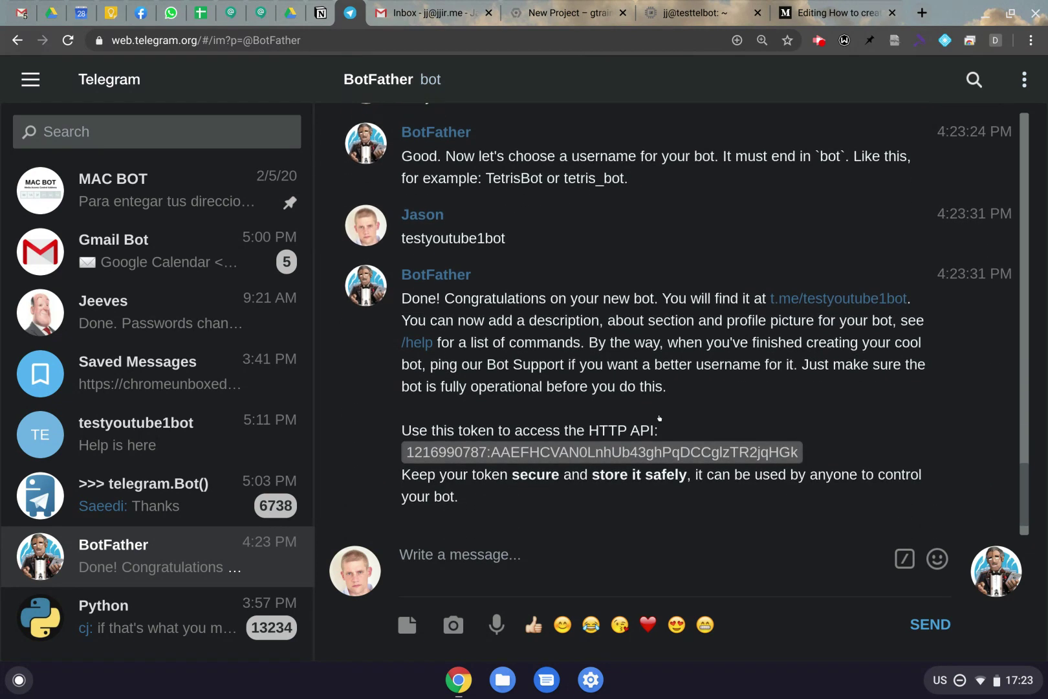
Select the new bot's HTTP API token in BotFather's message, then switch to the Google Cloud tab.
{"action": "left_click_drag", "start_coordinate": [822, 422], "coordinate": [407, 427]}
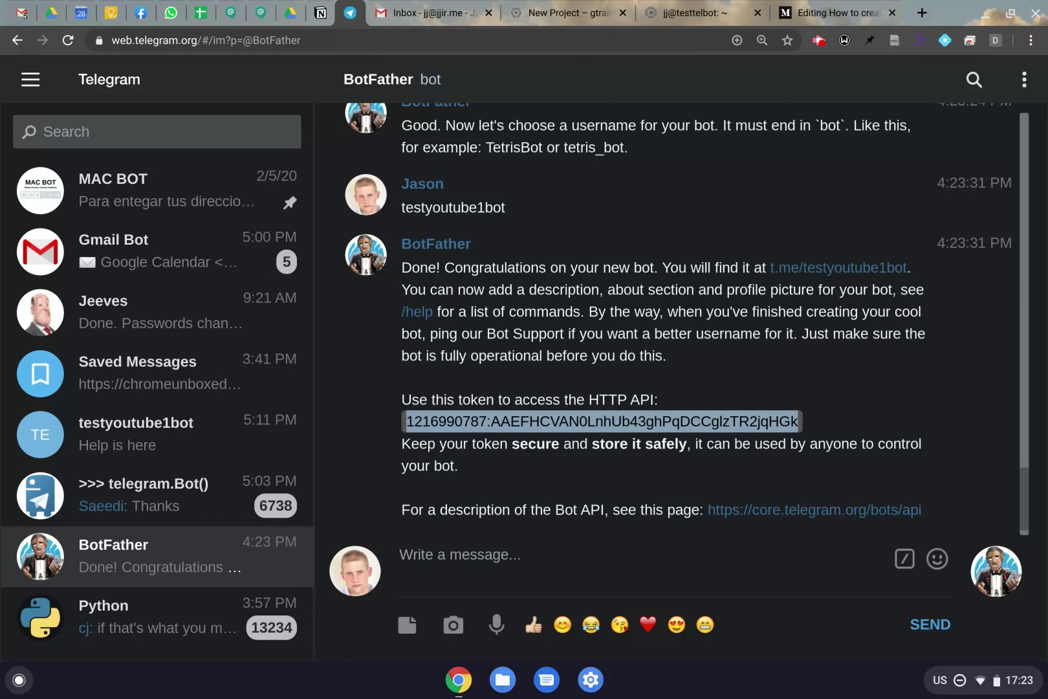
{"action": "scroll", "coordinate": [485, 386], "scroll_direction": "down", "scroll_amount": 1}
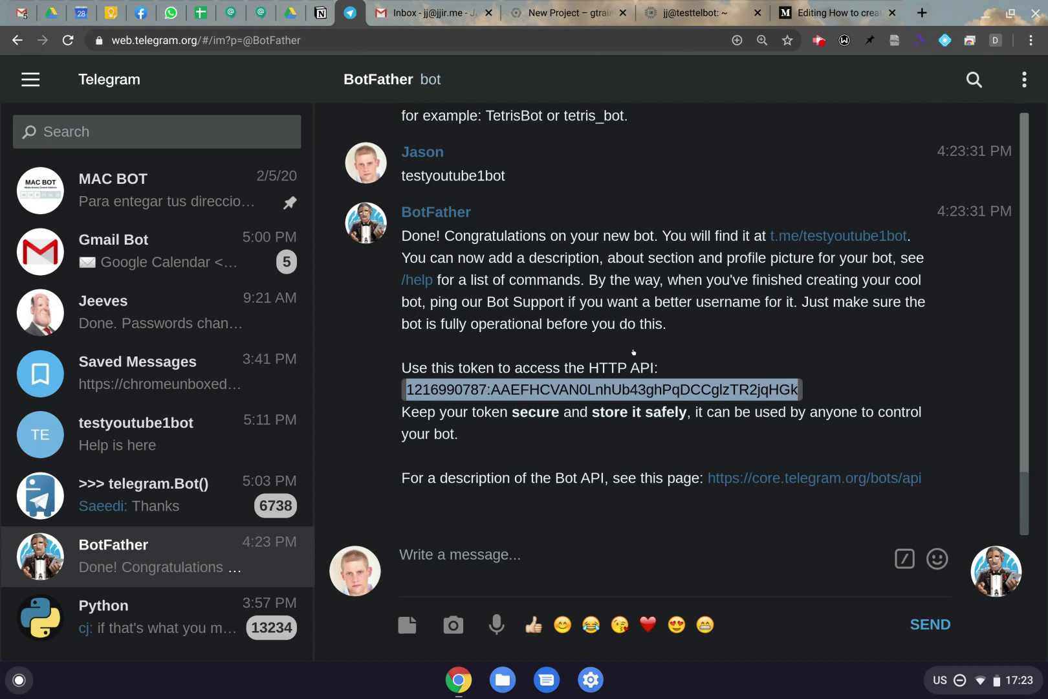
{"action": "scroll", "coordinate": [634, 353], "scroll_direction": "down", "scroll_amount": 15}
{"action": "scroll", "coordinate": [633, 353], "scroll_direction": "up", "scroll_amount": 12}
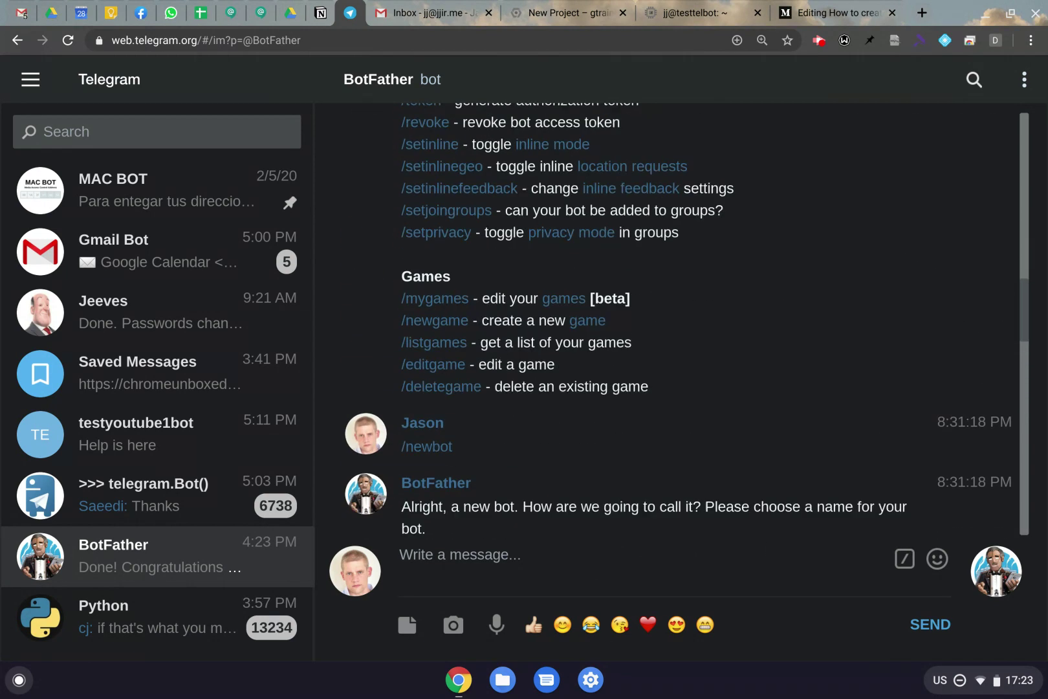
{"action": "scroll", "coordinate": [634, 353], "scroll_direction": "down", "scroll_amount": 1}
{"action": "scroll", "coordinate": [634, 353], "scroll_direction": "up", "scroll_amount": 5}
{"action": "scroll", "coordinate": [633, 352], "scroll_direction": "down", "scroll_amount": 5}
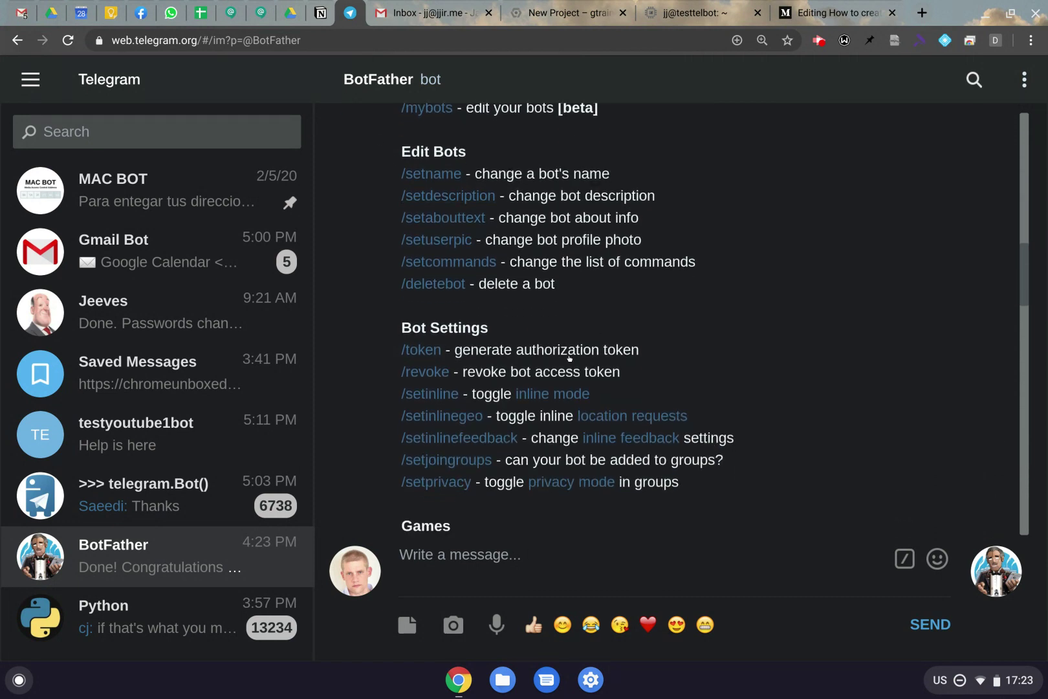
{"action": "scroll", "coordinate": [569, 358], "scroll_direction": "down", "scroll_amount": 3}
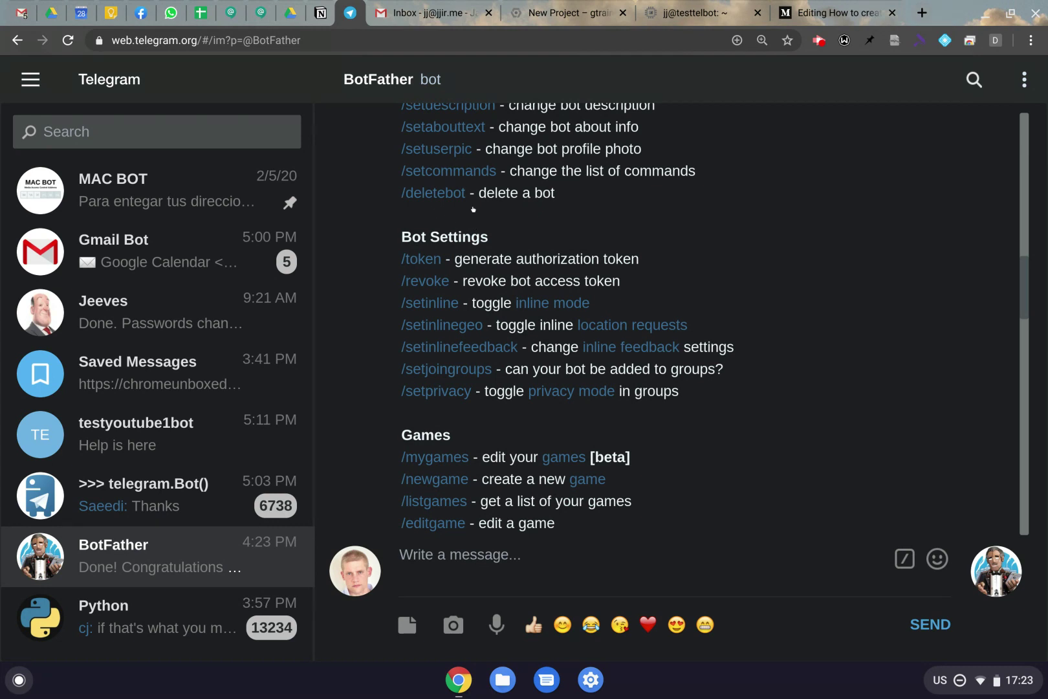
{"action": "scroll", "coordinate": [666, 317], "scroll_direction": "down", "scroll_amount": 15}
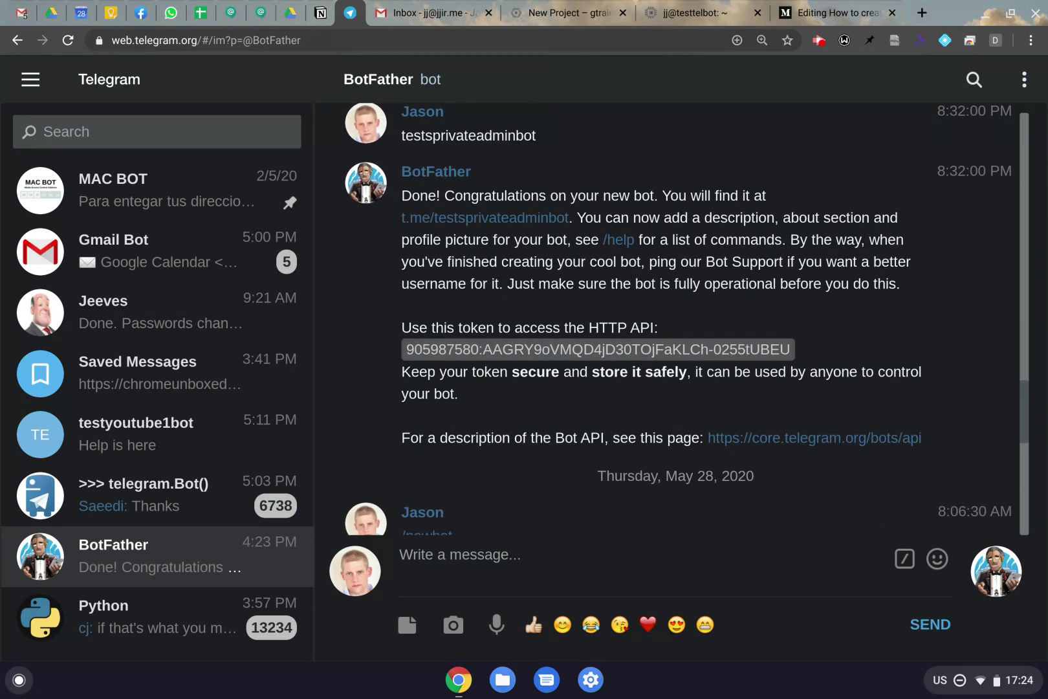
{"action": "key", "text": "ctrl+Tab"}
{"action": "key", "text": "ctrl+Tab"}
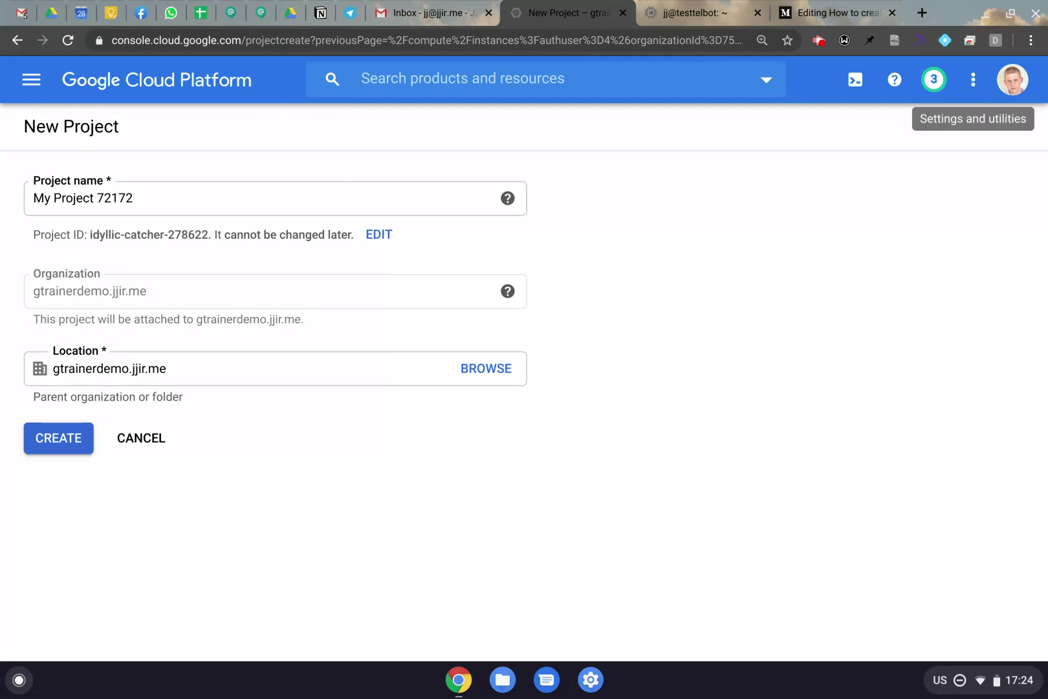
Return to the VM instances list and browse the console navigation menu.
{"action": "left_click", "coordinate": [17, 40]}
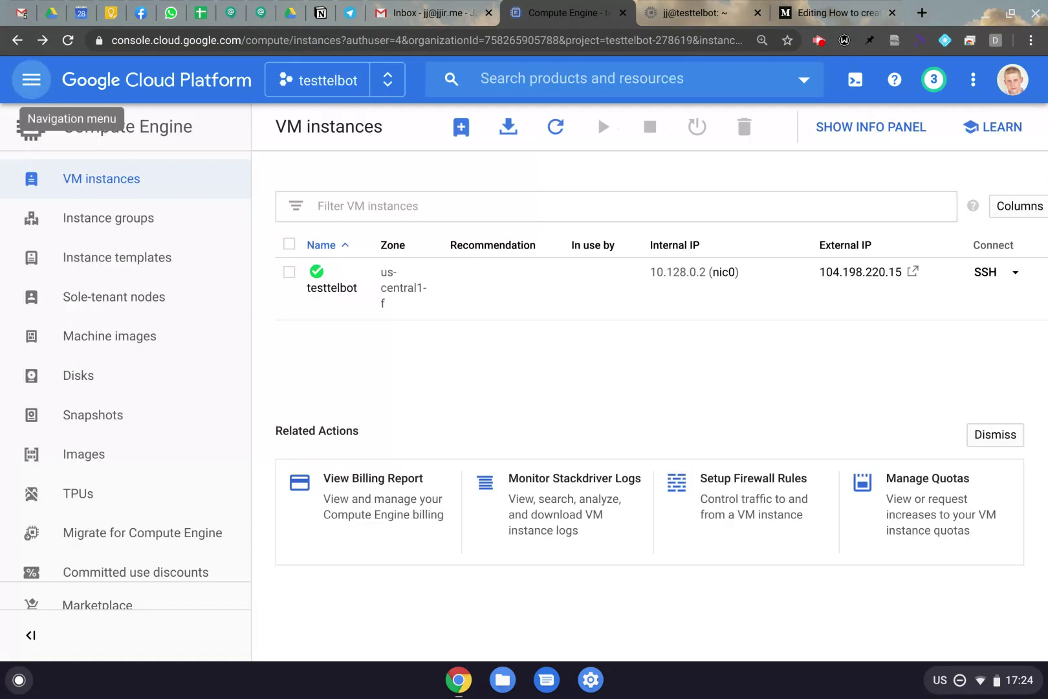
{"action": "left_click", "coordinate": [32, 79]}
{"action": "scroll", "coordinate": [177, 555], "scroll_direction": "down", "scroll_amount": 3}
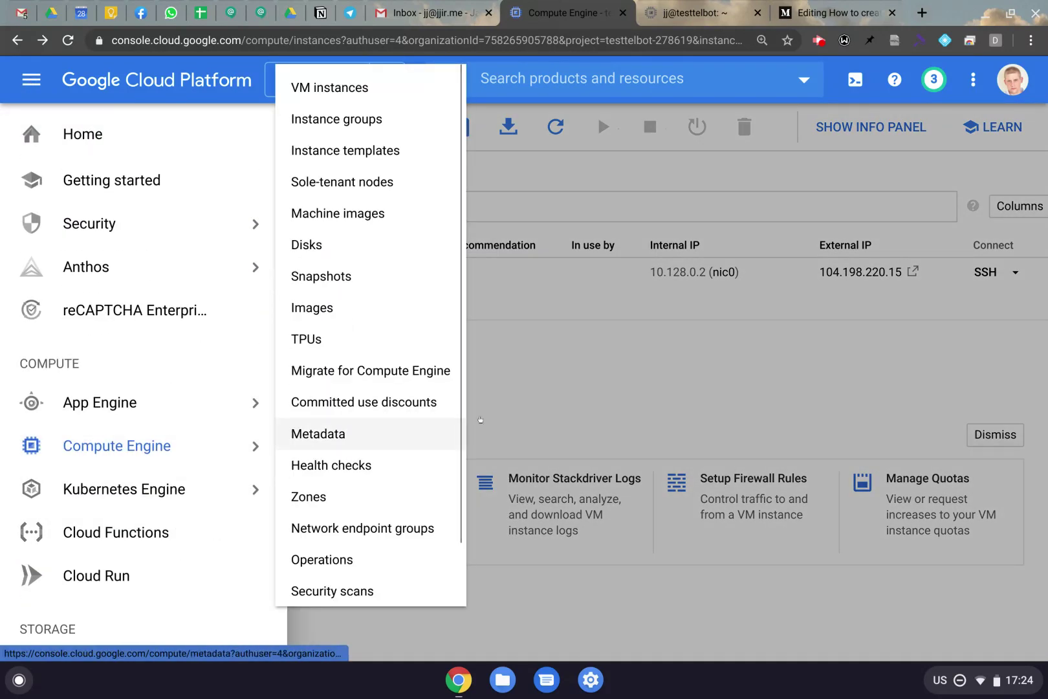
{"action": "left_click", "coordinate": [592, 396]}
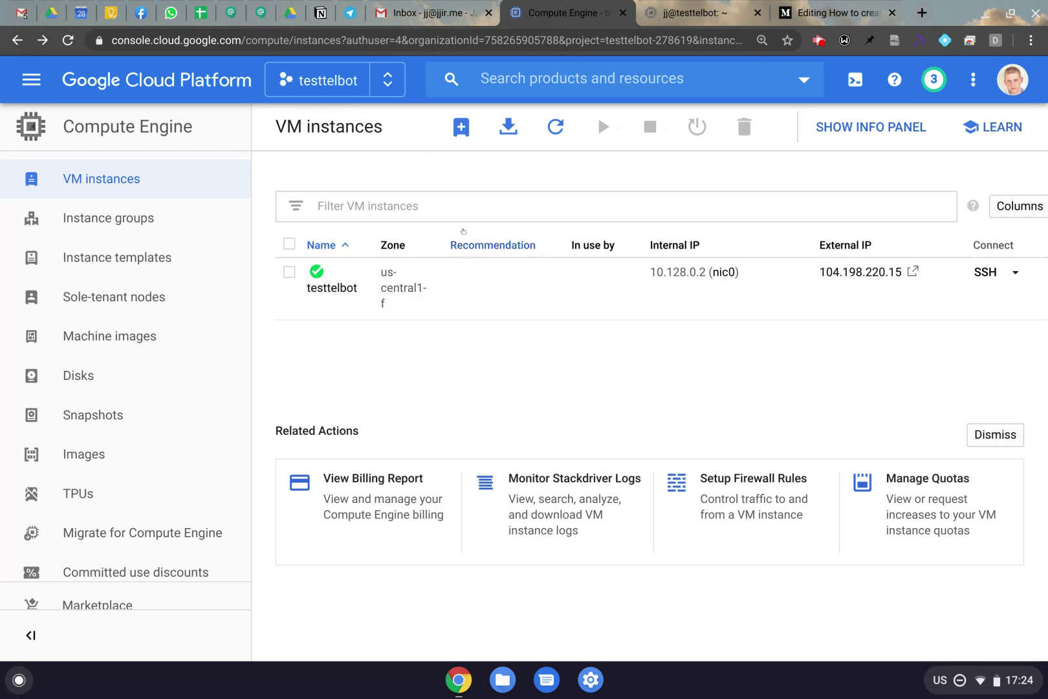
Start a new VM instance named fdaf in zone us-central1-f.
{"action": "left_click", "coordinate": [462, 129]}
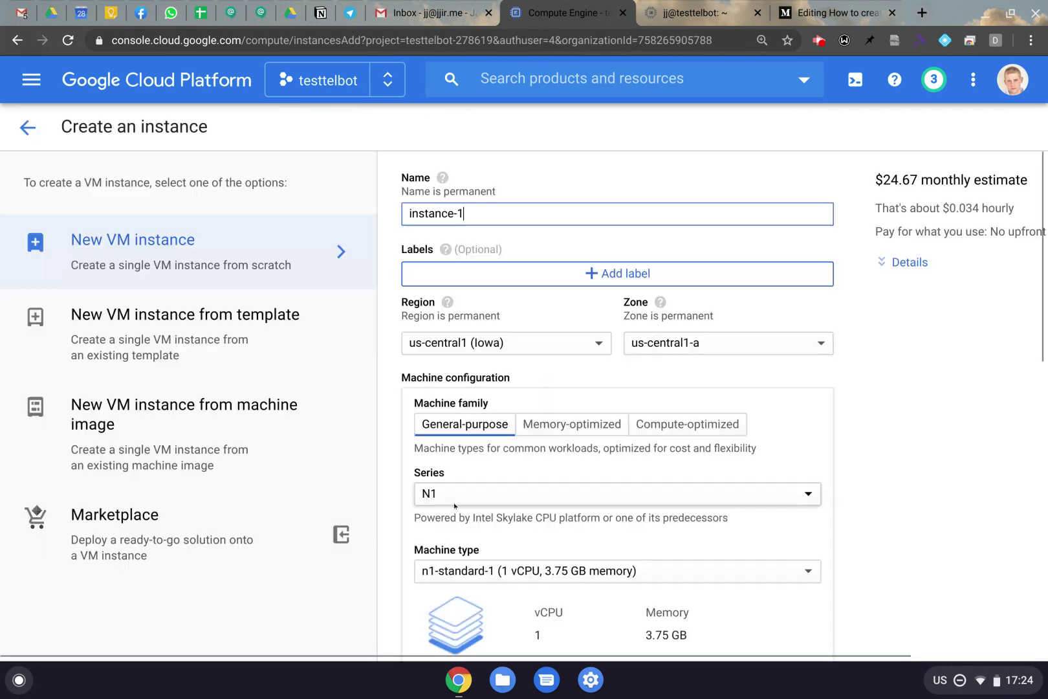
{"action": "triple_click", "coordinate": [422, 214]}
{"action": "type", "text": "fdaf"}
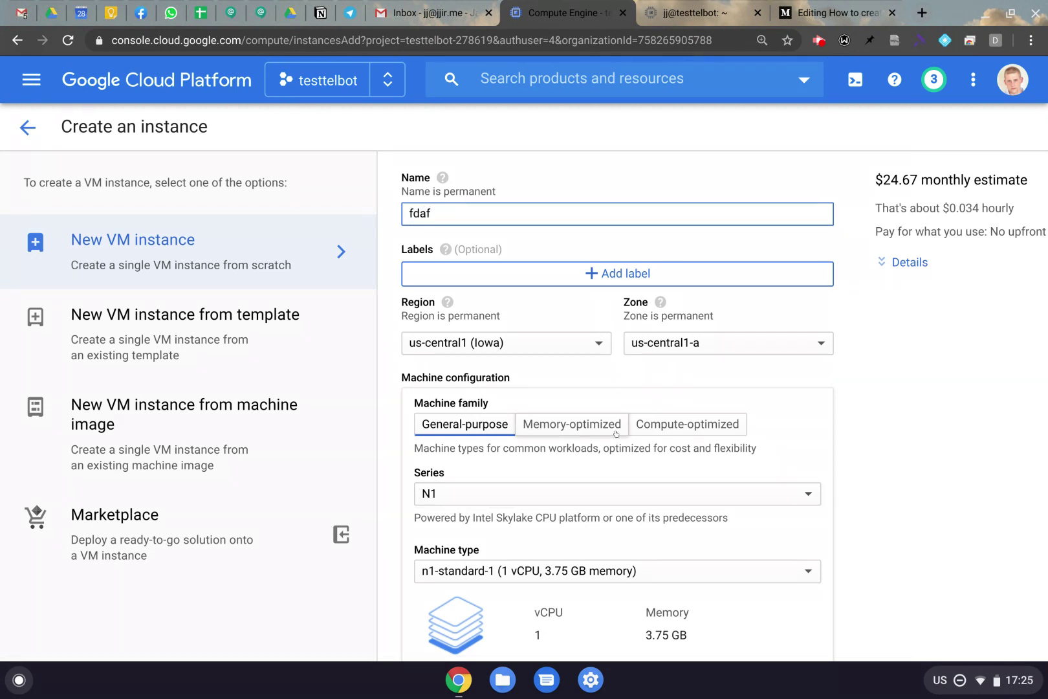
{"action": "left_click", "coordinate": [672, 350]}
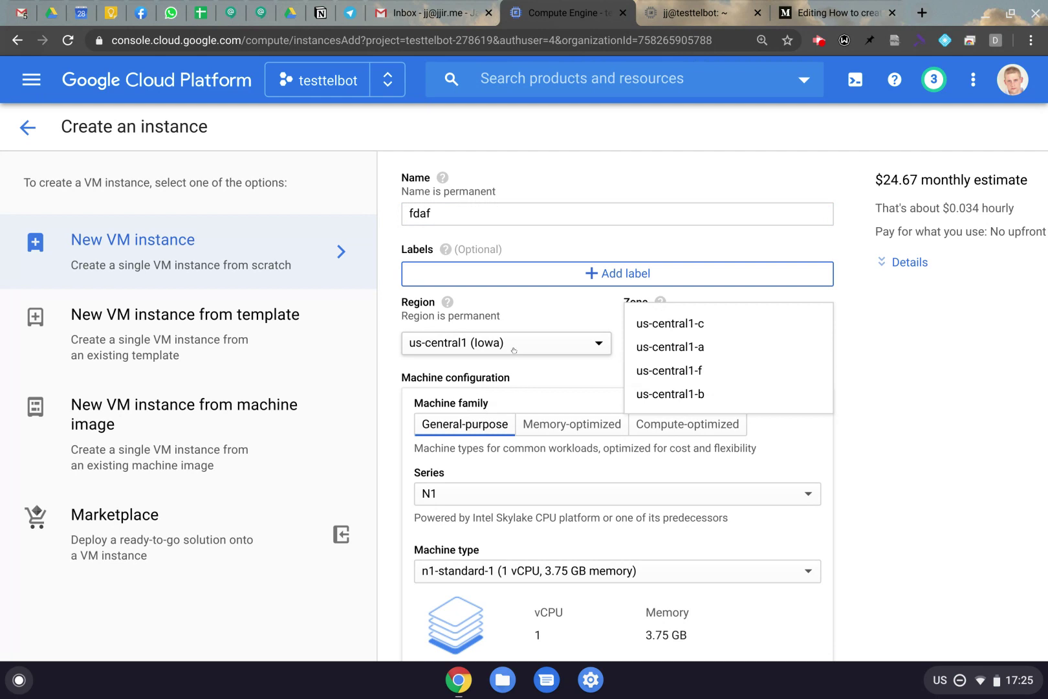
{"action": "left_click", "coordinate": [663, 374]}
Choose the f1-micro machine type and bring up the boot disk image options.
{"action": "scroll", "coordinate": [664, 377], "scroll_direction": "down", "scroll_amount": 2}
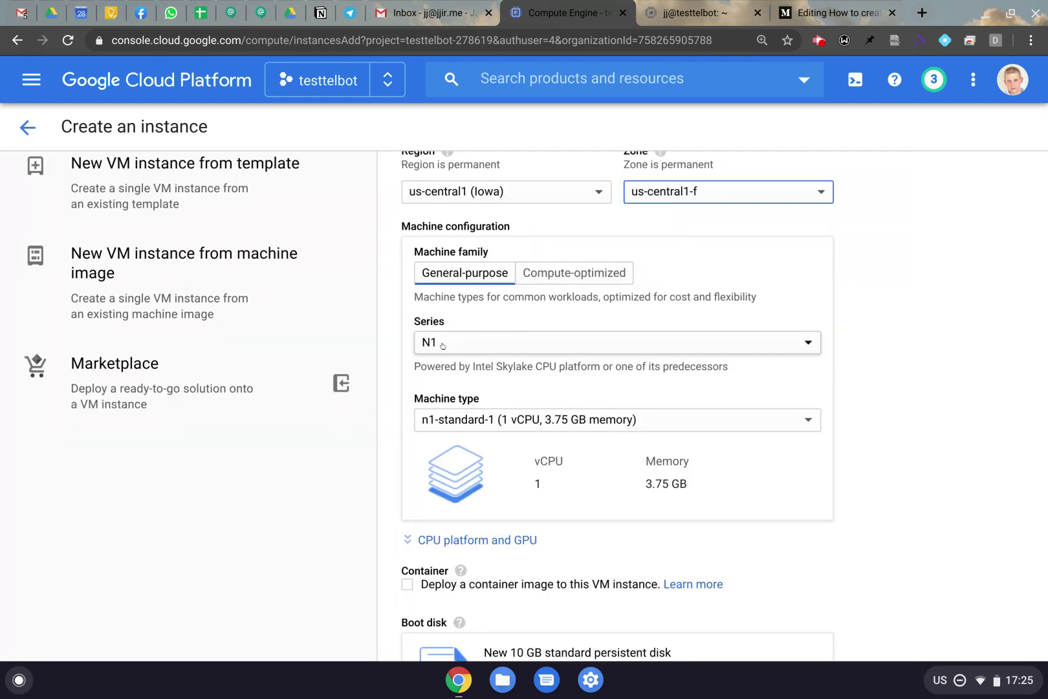
{"action": "left_click", "coordinate": [461, 421]}
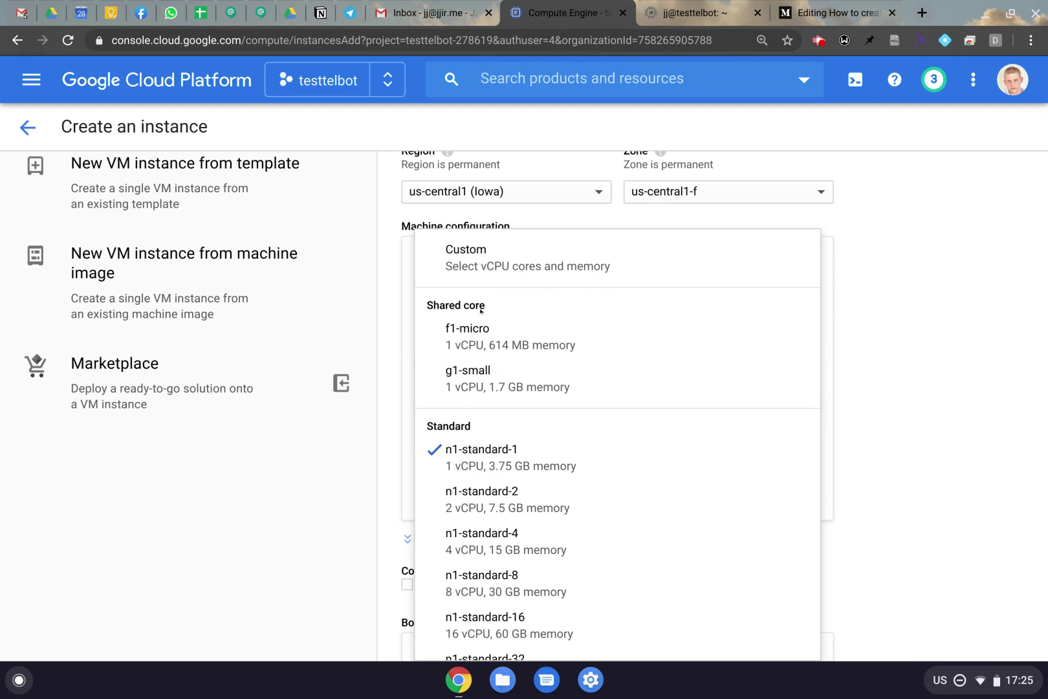
{"action": "left_click", "coordinate": [479, 333]}
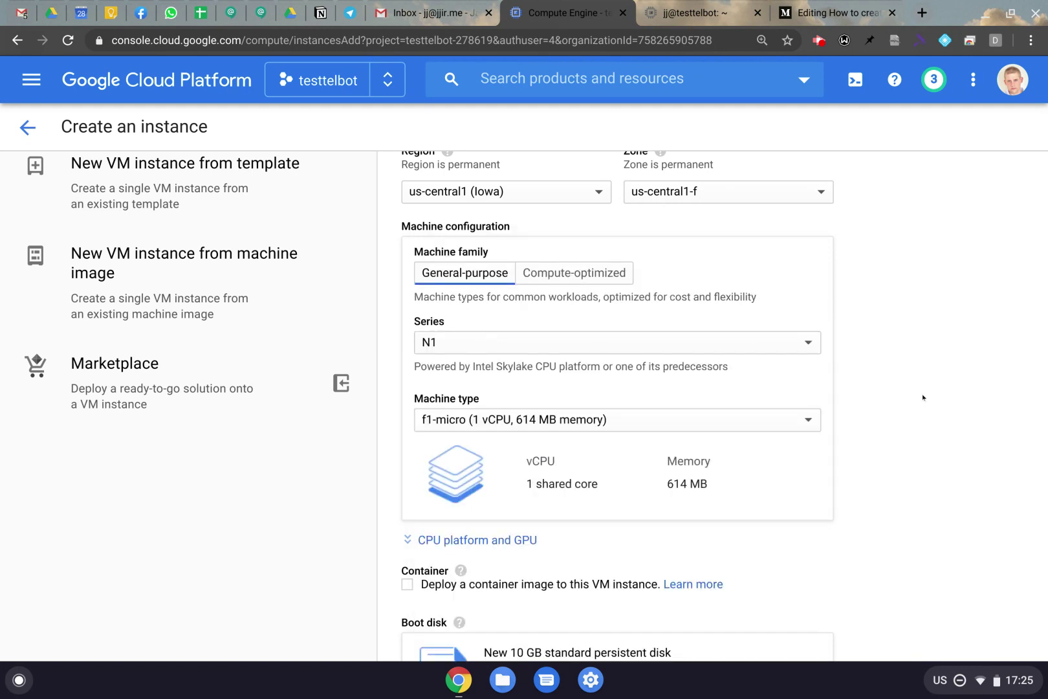
{"action": "scroll", "coordinate": [922, 393], "scroll_direction": "down", "scroll_amount": 3}
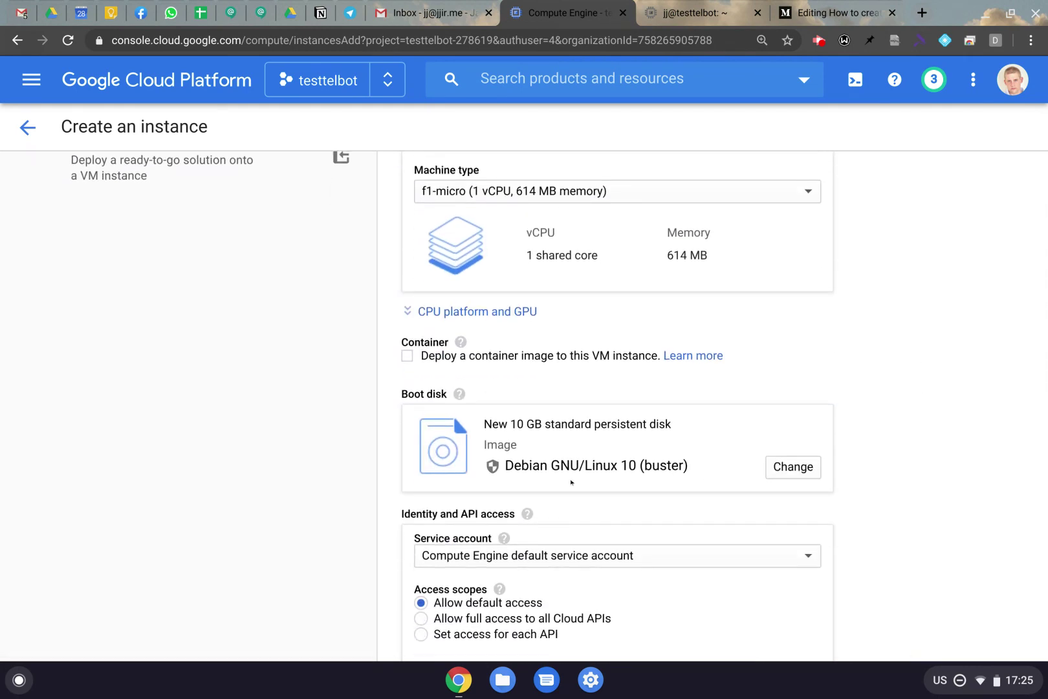
{"action": "left_click", "coordinate": [808, 468]}
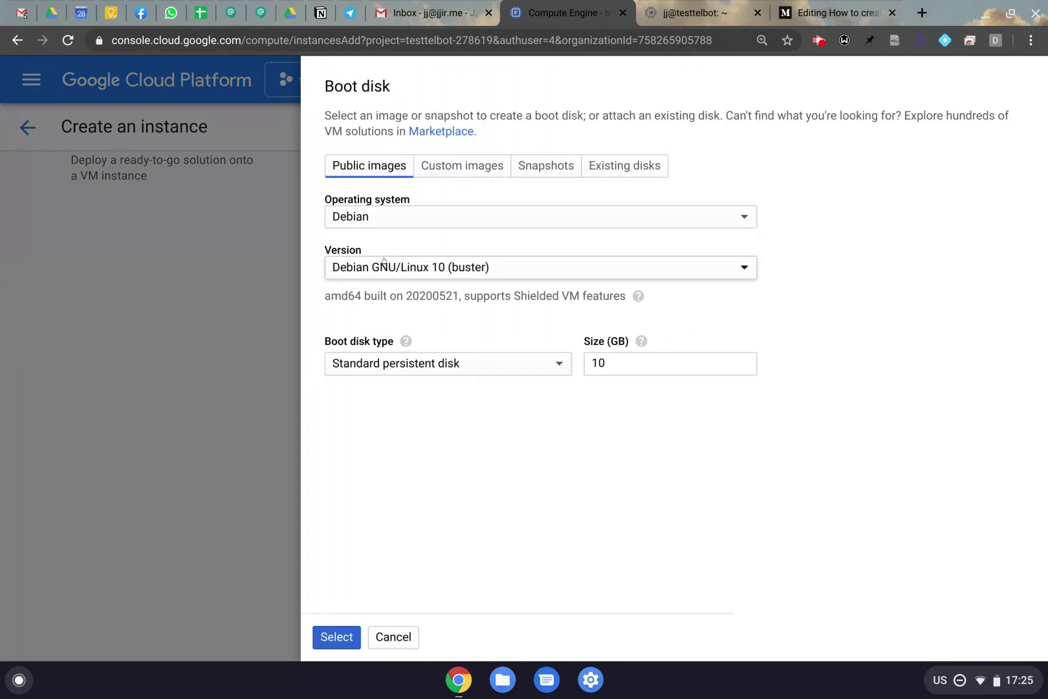
Try an Ubuntu 20.04 LTS 30 GB boot disk, then cancel to keep 10 GB Debian 10.
{"action": "left_click", "coordinate": [372, 217]}
{"action": "left_click", "coordinate": [388, 482]}
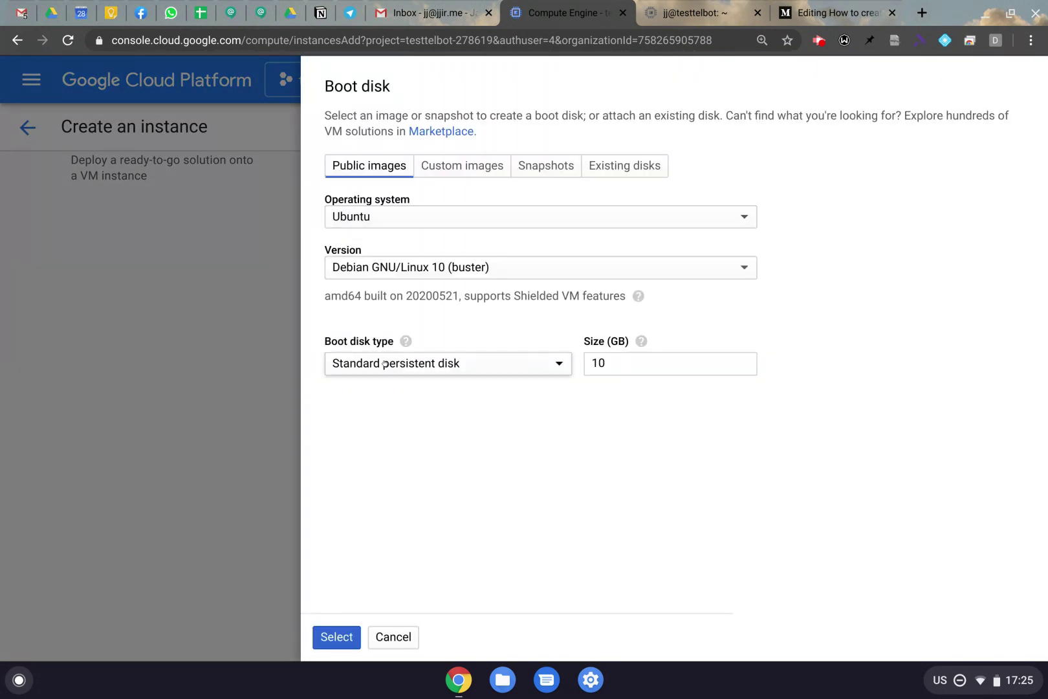
{"action": "left_click", "coordinate": [370, 267]}
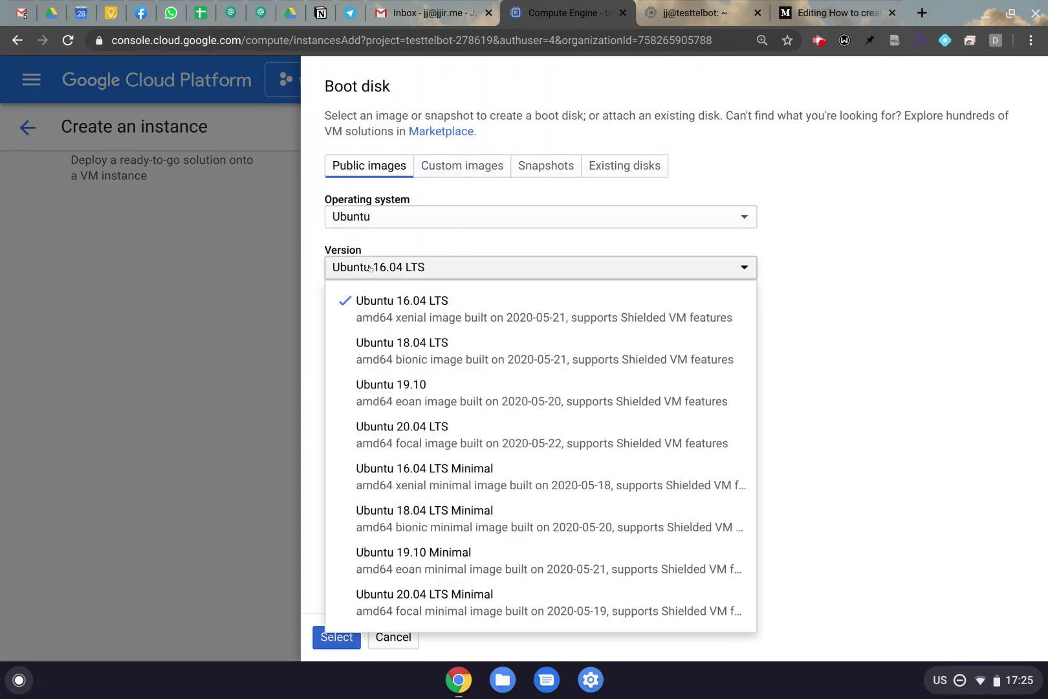
{"action": "left_click", "coordinate": [383, 428]}
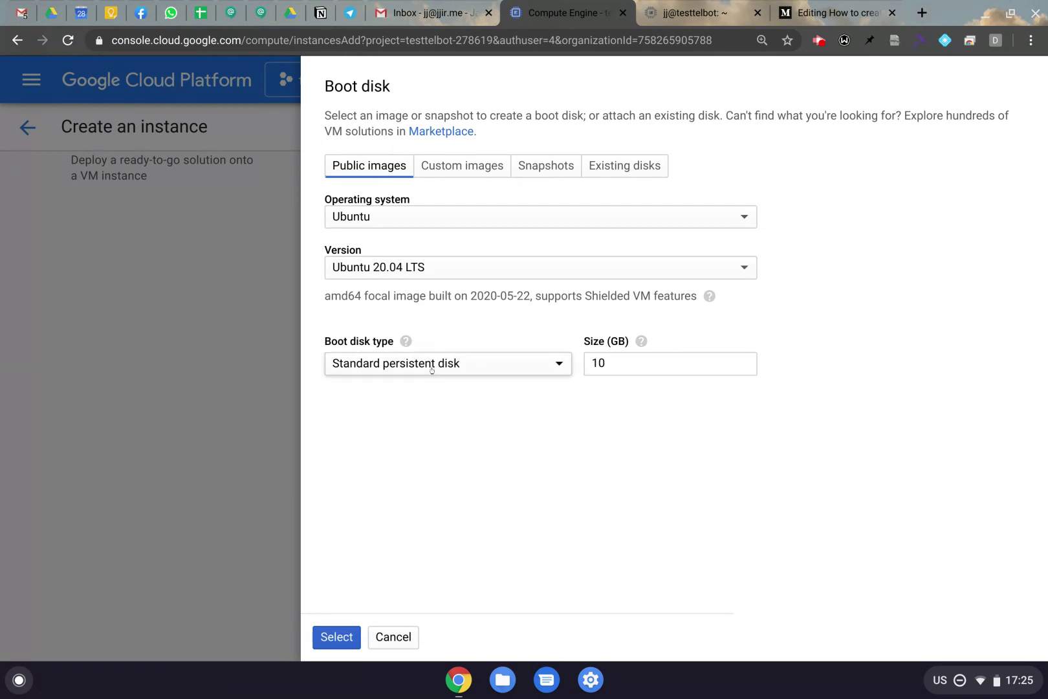
{"action": "left_click", "coordinate": [607, 355]}
{"action": "key", "text": "BackSpace"}
{"action": "key", "text": "BackSpace"}
{"action": "type", "text": "30"}
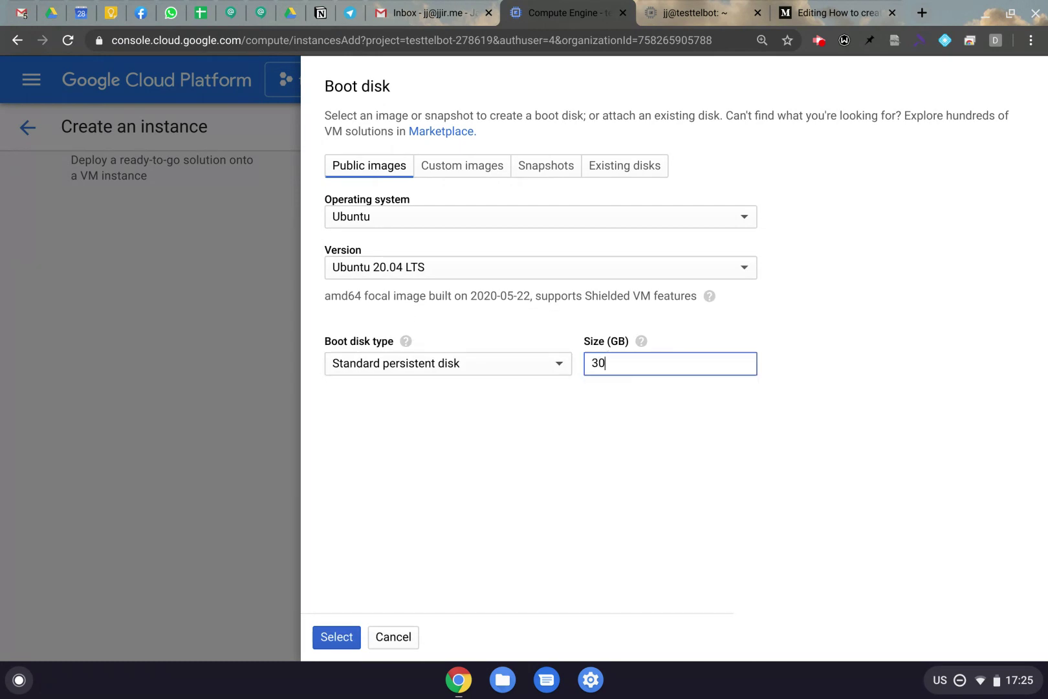
{"action": "left_click", "coordinate": [418, 429]}
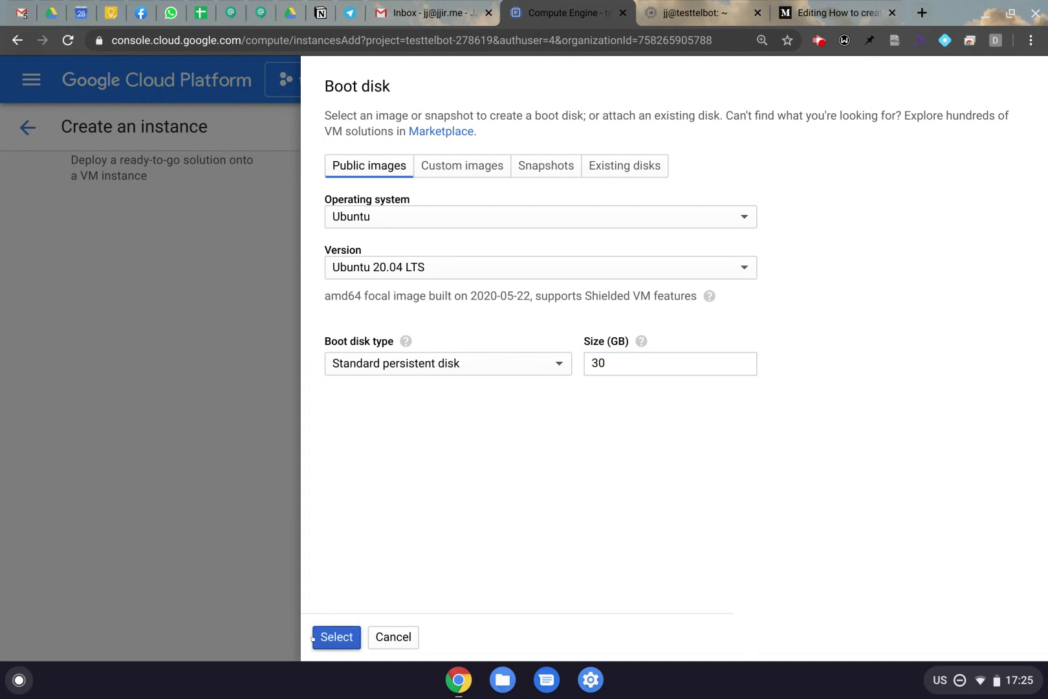
{"action": "left_click", "coordinate": [393, 637]}
{"action": "scroll", "coordinate": [607, 466], "scroll_direction": "down", "scroll_amount": 4}
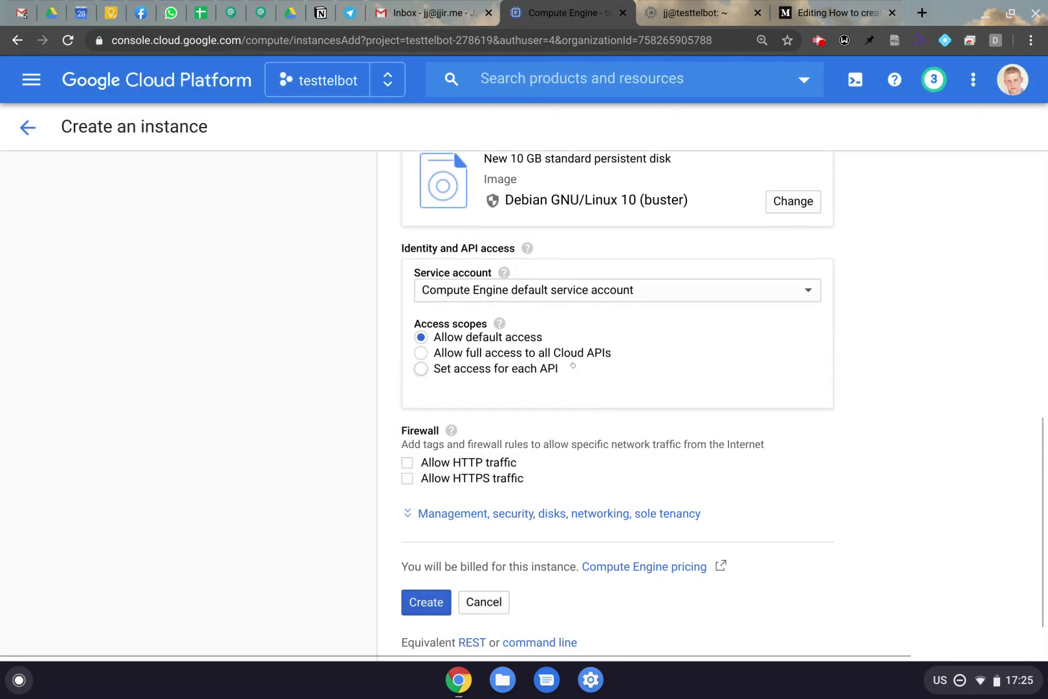
Allow full Cloud API access plus HTTP and HTTPS traffic, and create the VM.
{"action": "left_click", "coordinate": [420, 352]}
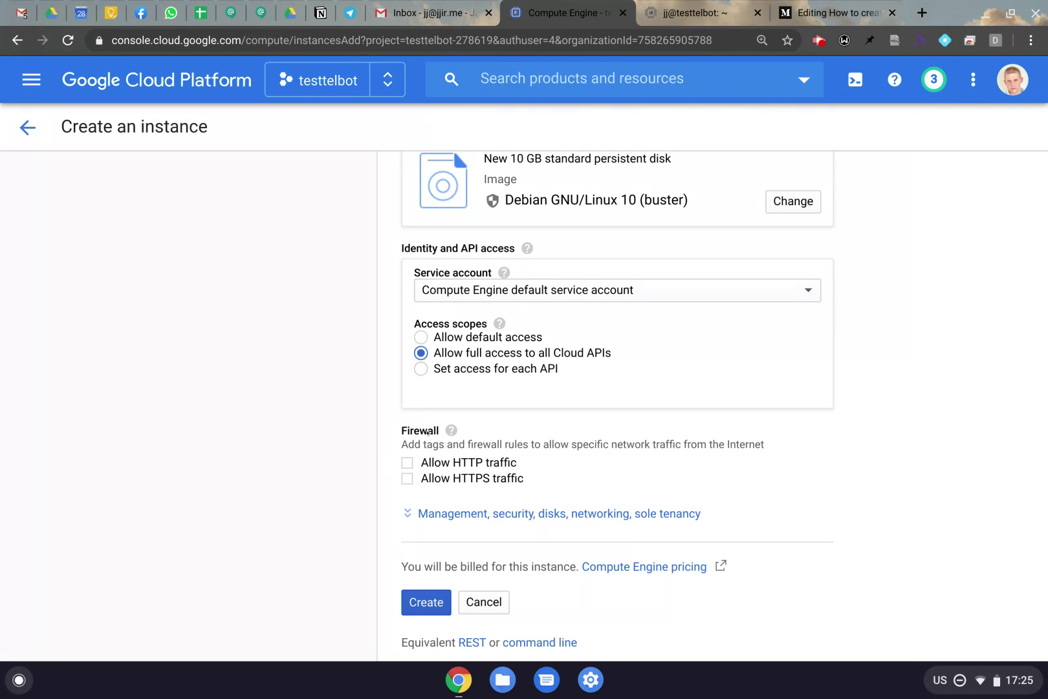
{"action": "left_click", "coordinate": [407, 462]}
{"action": "left_click", "coordinate": [407, 478]}
{"action": "scroll", "coordinate": [799, 463], "scroll_direction": "down", "scroll_amount": 1}
{"action": "left_click", "coordinate": [414, 534]}
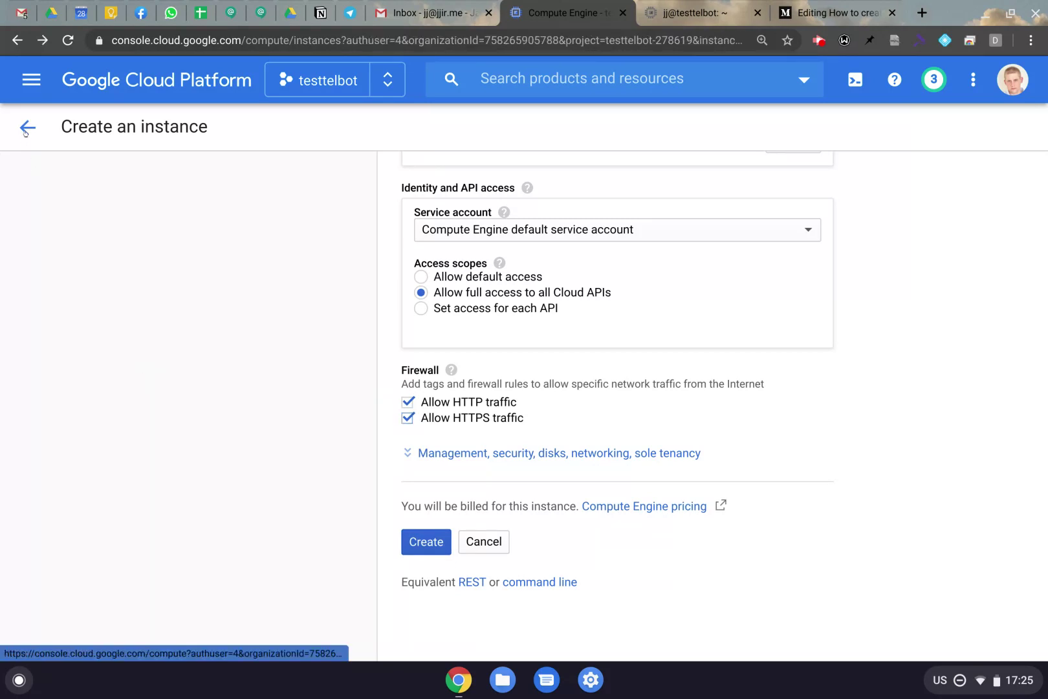
Go back to the VM instances list and scroll through the navigation menu.
{"action": "left_click", "coordinate": [26, 128]}
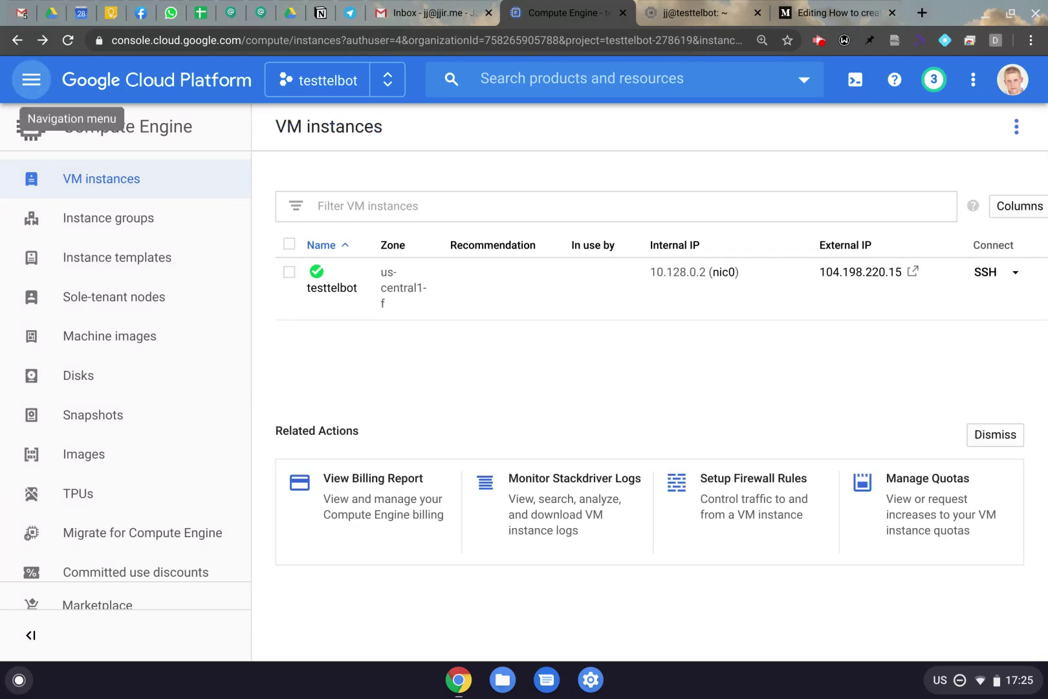
{"action": "left_click", "coordinate": [31, 79]}
{"action": "scroll", "coordinate": [160, 410], "scroll_direction": "down", "scroll_amount": 8}
{"action": "scroll", "coordinate": [161, 409], "scroll_direction": "down", "scroll_amount": 3}
Go to VPC network > Firewall rules and begin a new firewall rule.
{"action": "scroll", "coordinate": [155, 440], "scroll_direction": "up", "scroll_amount": 1}
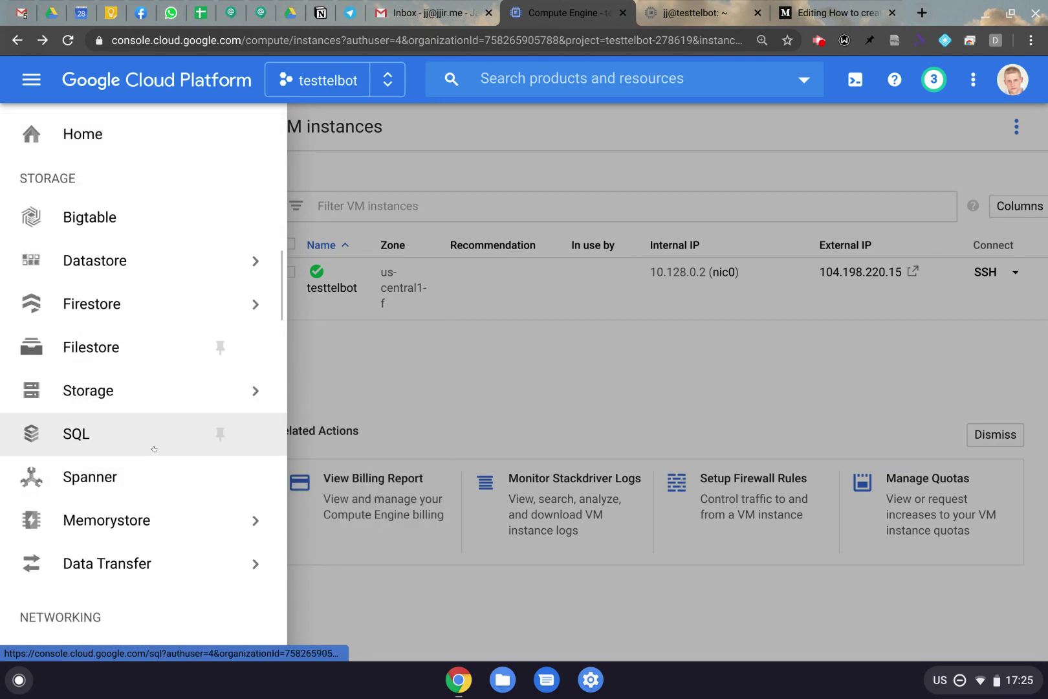
{"action": "scroll", "coordinate": [154, 449], "scroll_direction": "down", "scroll_amount": 4}
{"action": "mouse_move", "coordinate": [72, 439]}
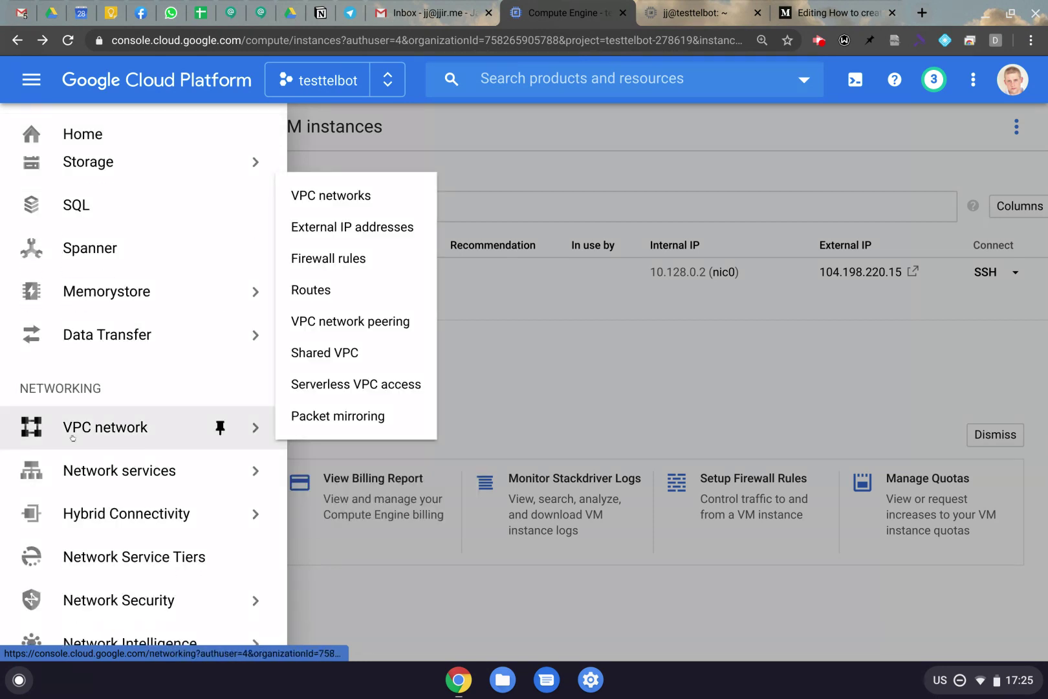
{"action": "left_click", "coordinate": [332, 257]}
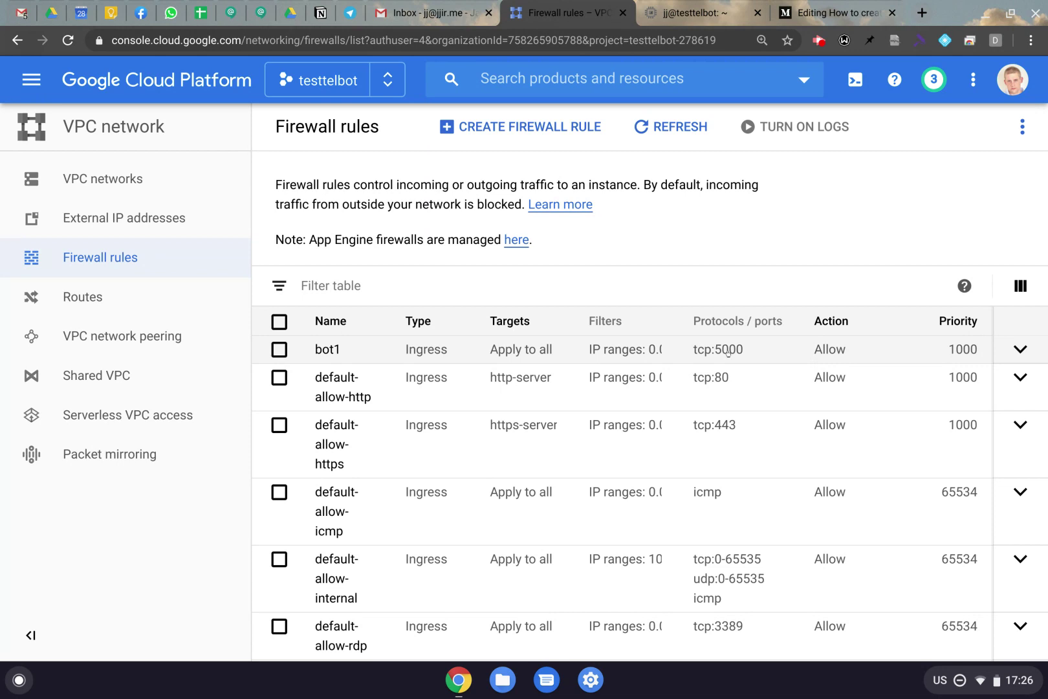
{"action": "left_click", "coordinate": [503, 133]}
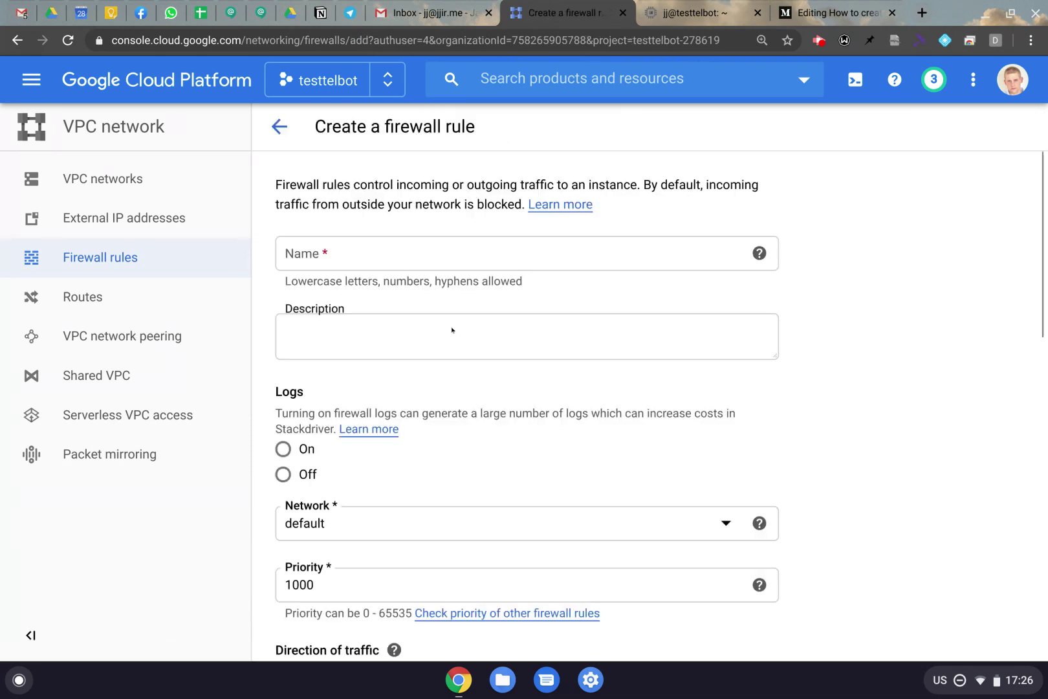
Name the firewall rule 'dfsd' with description 'asdfa'.
{"action": "type", "text": "dfsd"}
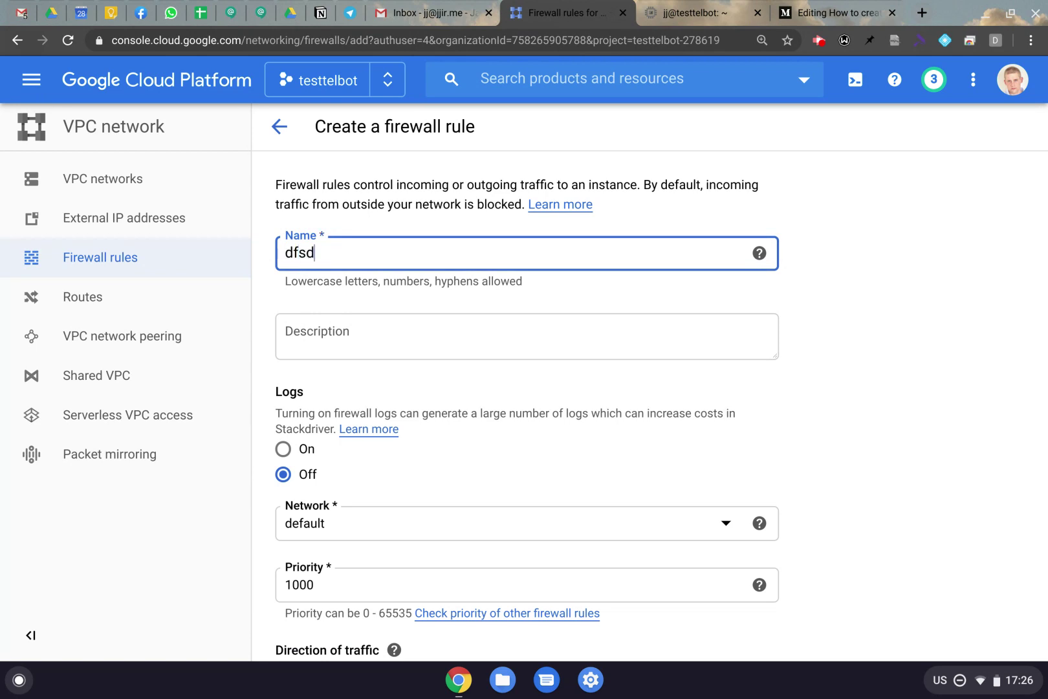
{"action": "key", "text": "Tab"}
{"action": "type", "text": "asdfa"}
{"action": "scroll", "coordinate": [475, 382], "scroll_direction": "down", "scroll_amount": 3}
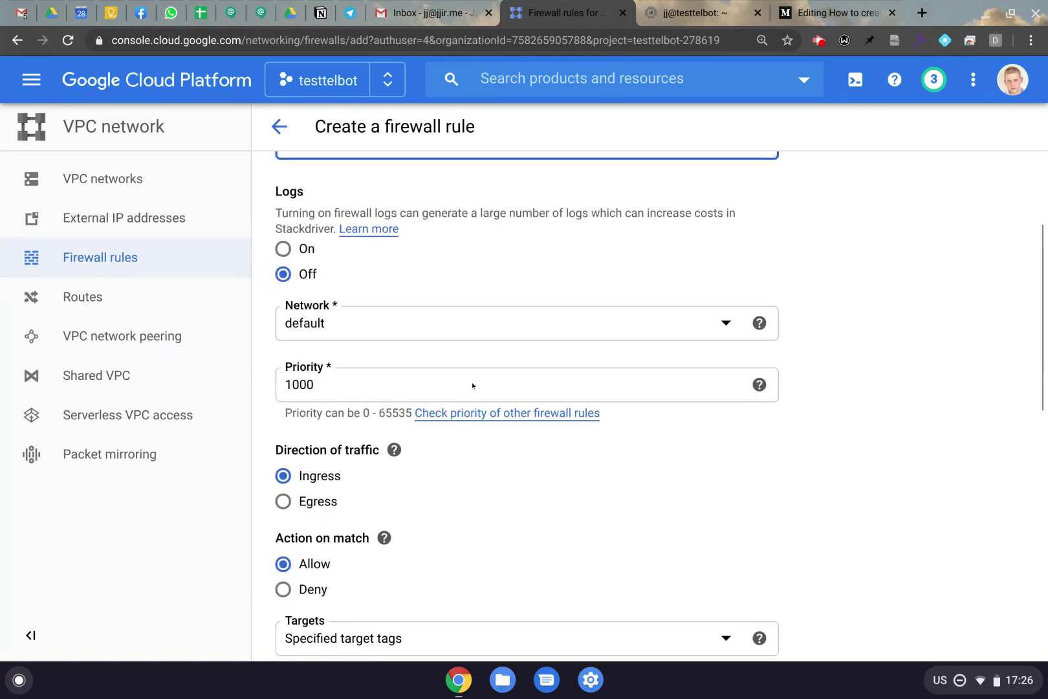
{"action": "scroll", "coordinate": [434, 340], "scroll_direction": "down", "scroll_amount": 3}
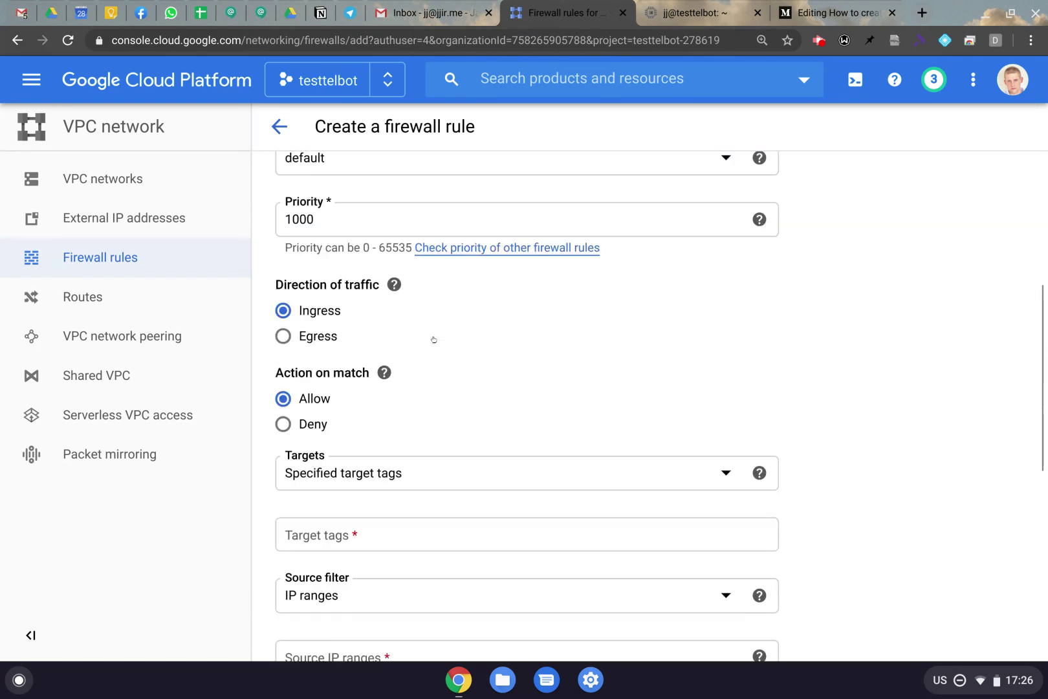
{"action": "scroll", "coordinate": [469, 416], "scroll_direction": "down", "scroll_amount": 2}
Apply the rule to all instances in the network from source range 0.0.0.0/0.
{"action": "left_click", "coordinate": [407, 338]}
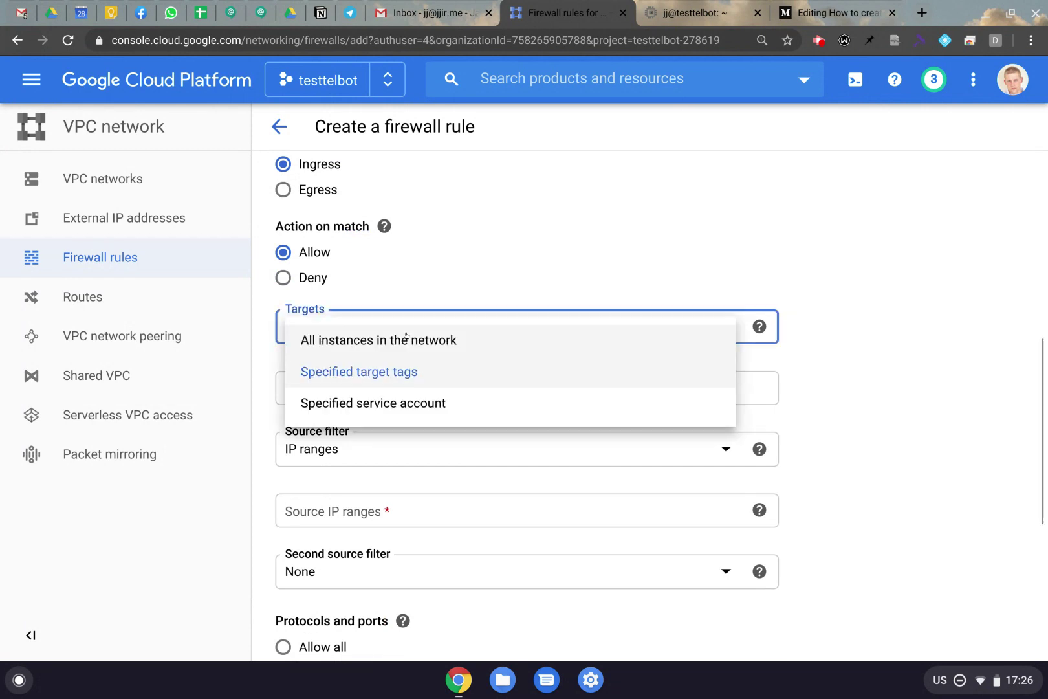
{"action": "left_click", "coordinate": [348, 341]}
{"action": "scroll", "coordinate": [920, 328], "scroll_direction": "down", "scroll_amount": 2}
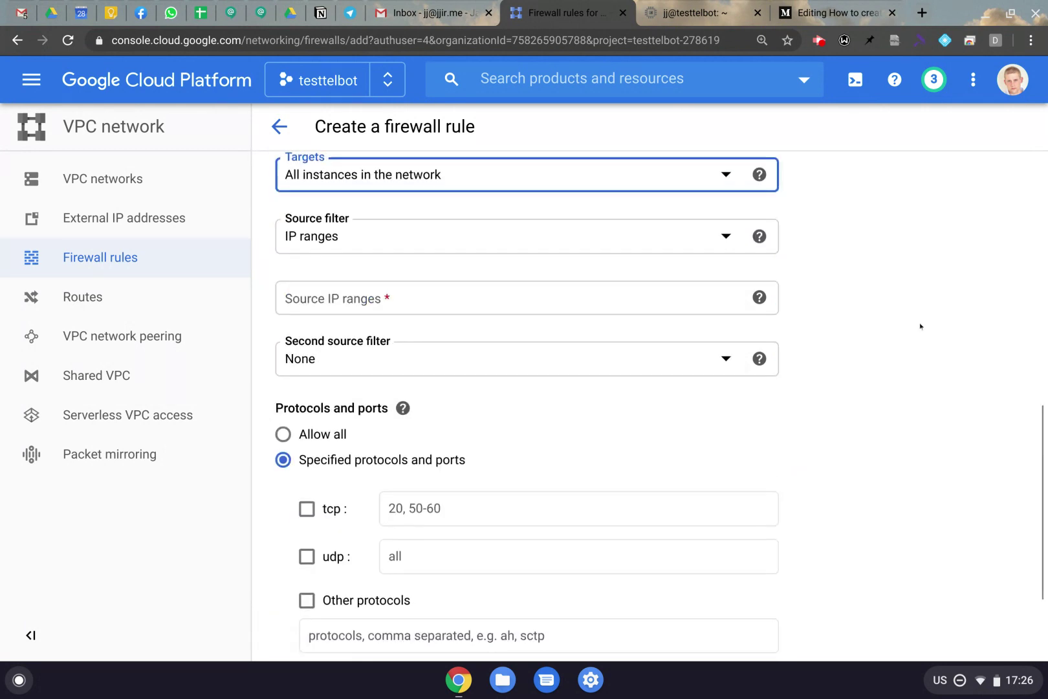
{"action": "left_click", "coordinate": [535, 312]}
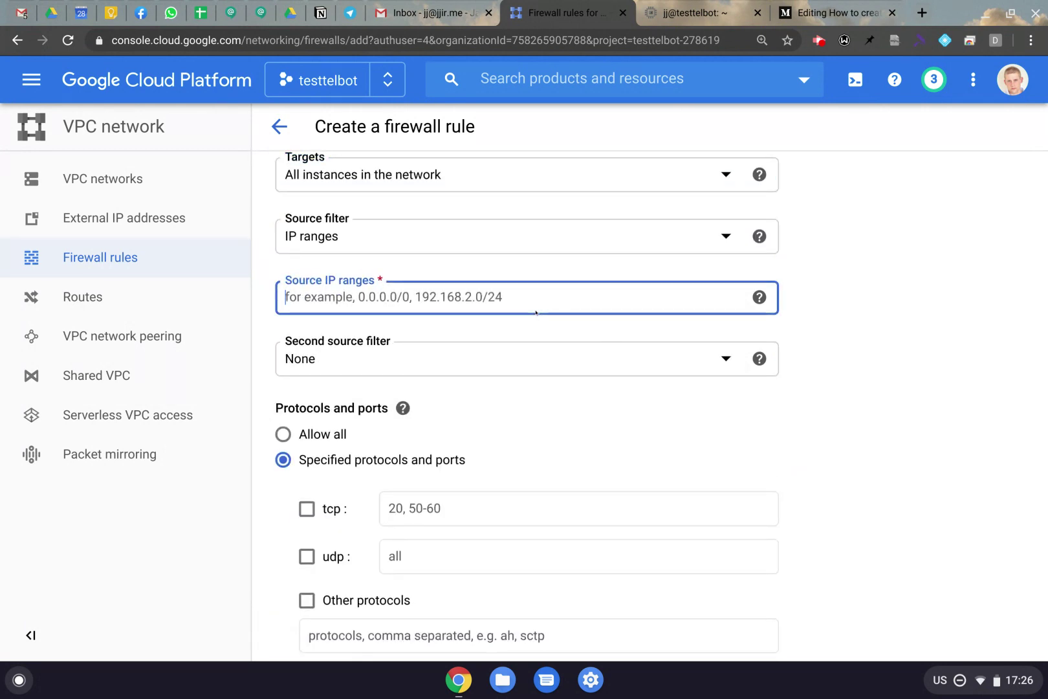
{"action": "type", "text": "0.0.0.0"}
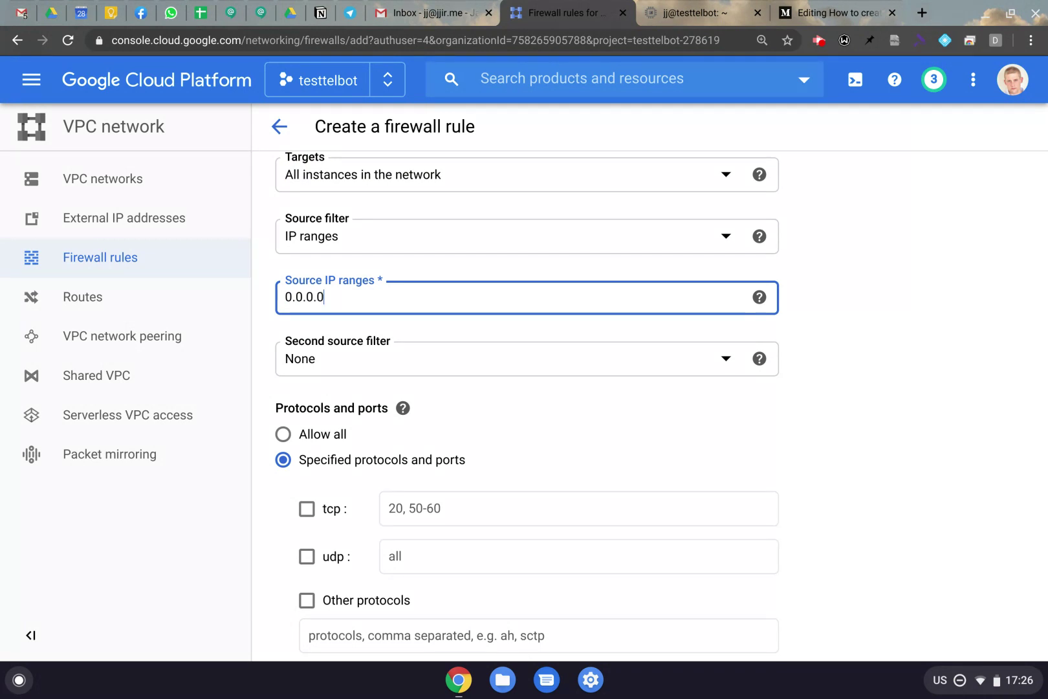
{"action": "type", "text": "/0"}
Allow the tcp protocol on port 500.
{"action": "scroll", "coordinate": [709, 347], "scroll_direction": "down", "scroll_amount": 2}
{"action": "left_click", "coordinate": [330, 356]}
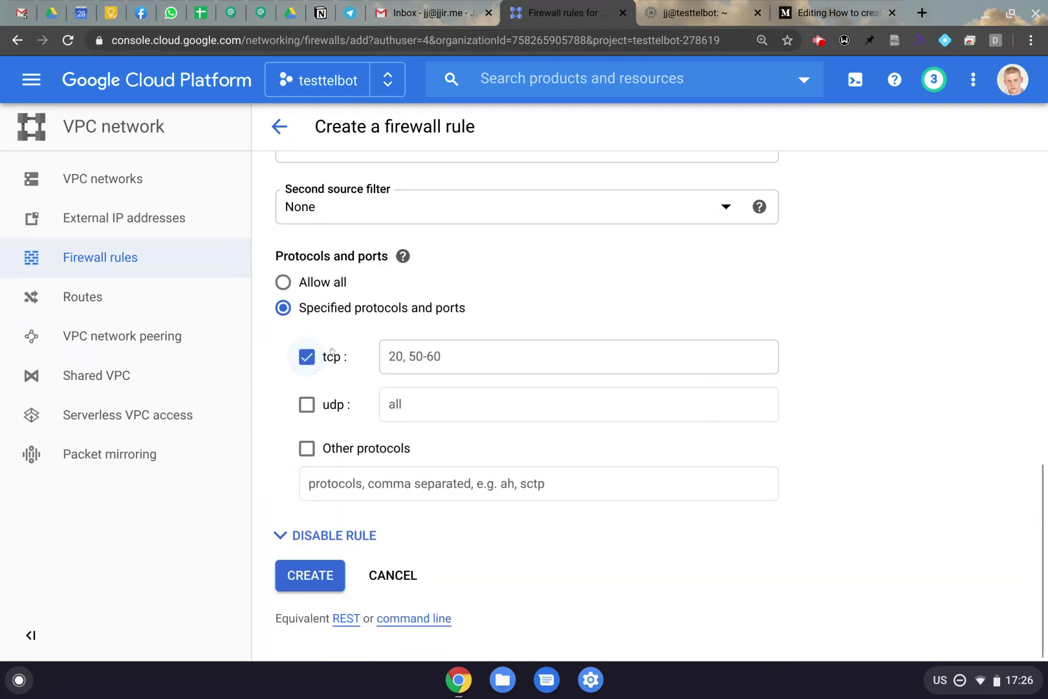
{"action": "left_click", "coordinate": [430, 356]}
{"action": "type", "text": "500"}
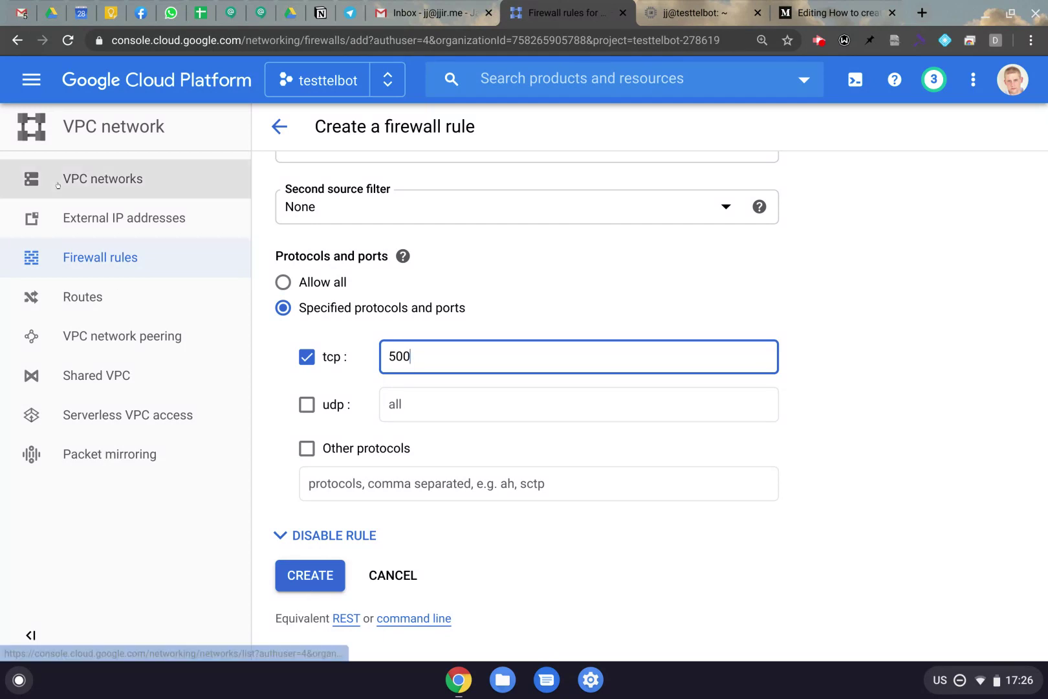
{"action": "left_click", "coordinate": [32, 79]}
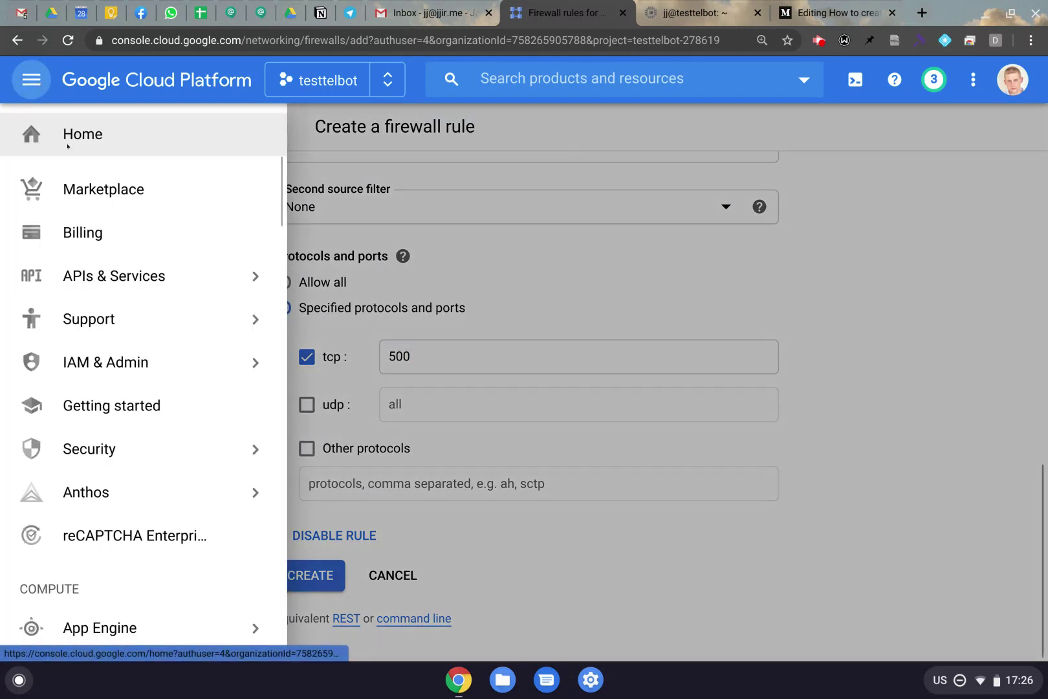
Open the Compute Engine VM instances list, then switch through the testtelbot SSH terminal to the article draft.
{"action": "scroll", "coordinate": [220, 277], "scroll_direction": "down", "scroll_amount": 5}
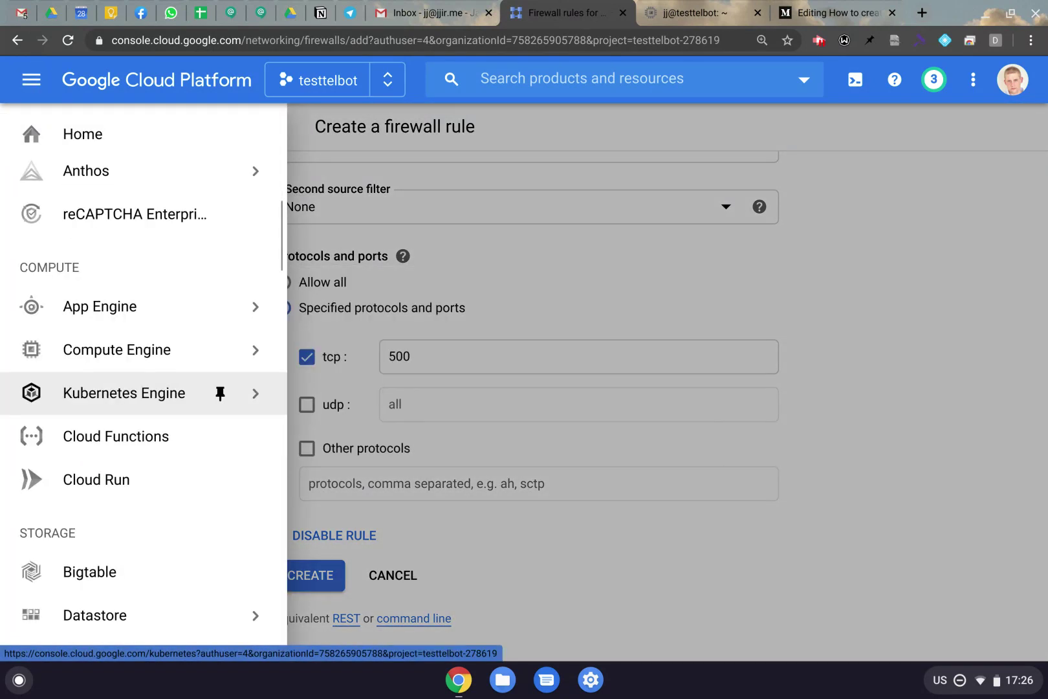
{"action": "left_click", "coordinate": [97, 349]}
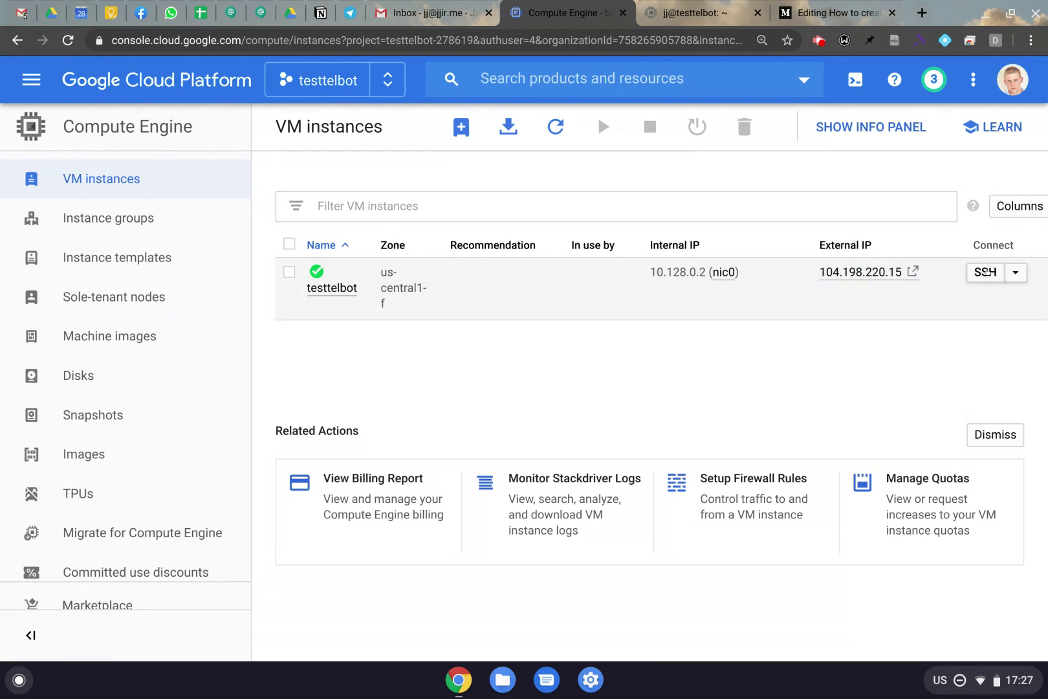
{"action": "key", "text": "ctrl+Tab"}
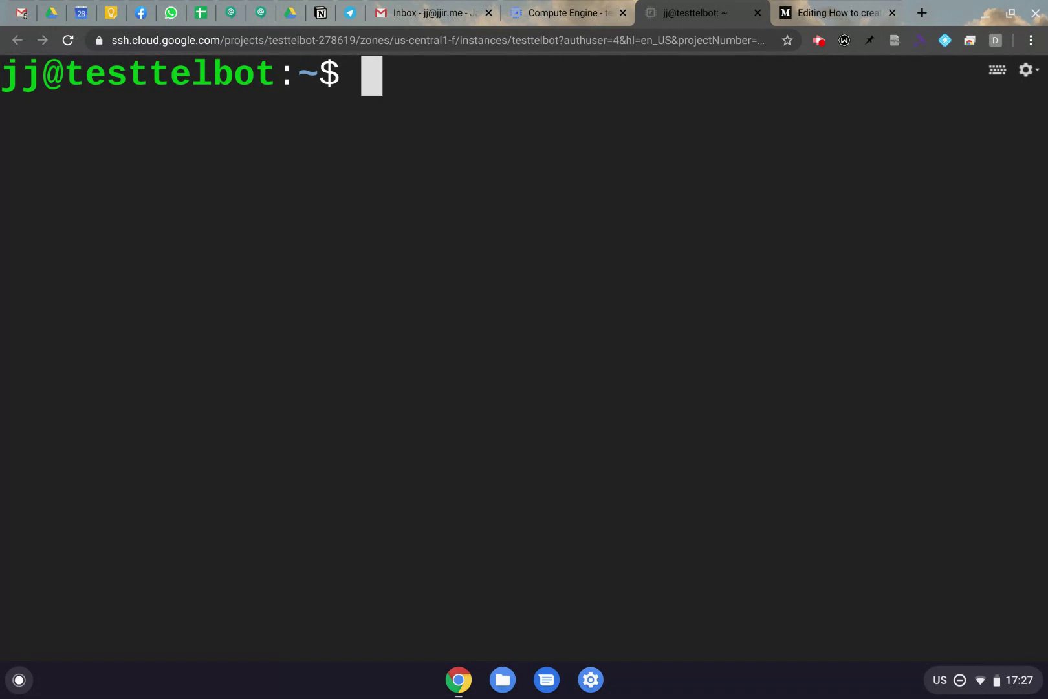
{"action": "key", "text": "ctrl+Tab"}
Paste the apt update, upgrade, autoremove and clean command chain from the draft into the SSH prompt.
{"action": "left_click_drag", "start_coordinate": [196, 400], "coordinate": [625, 451]}
{"action": "key", "text": "ctrl+c"}
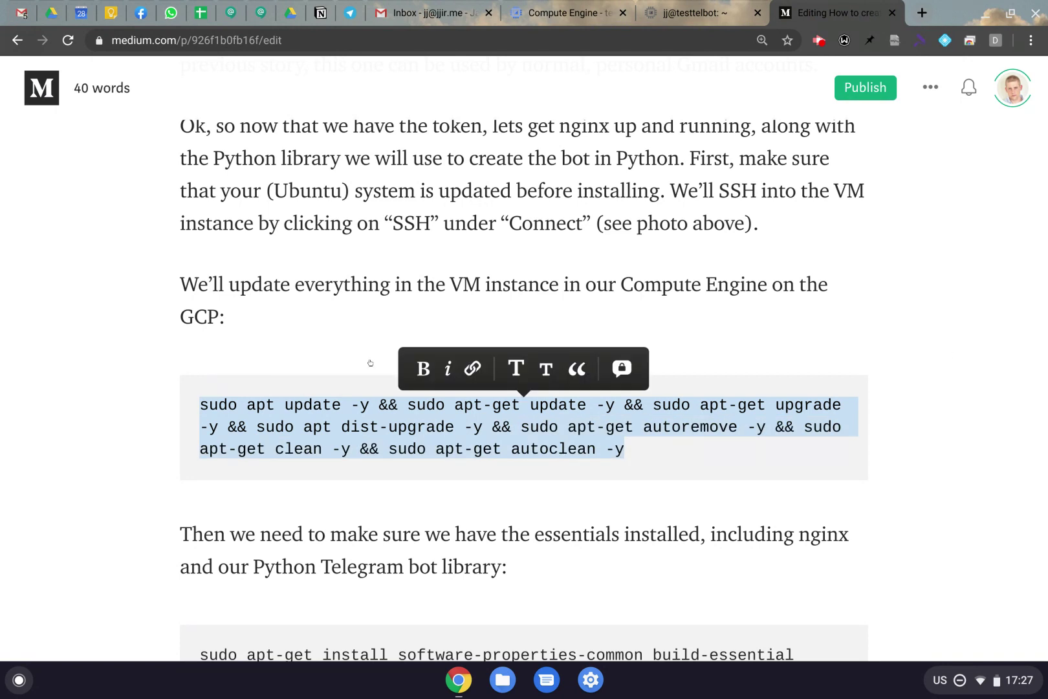
{"action": "key", "text": "ctrl+shift+Tab"}
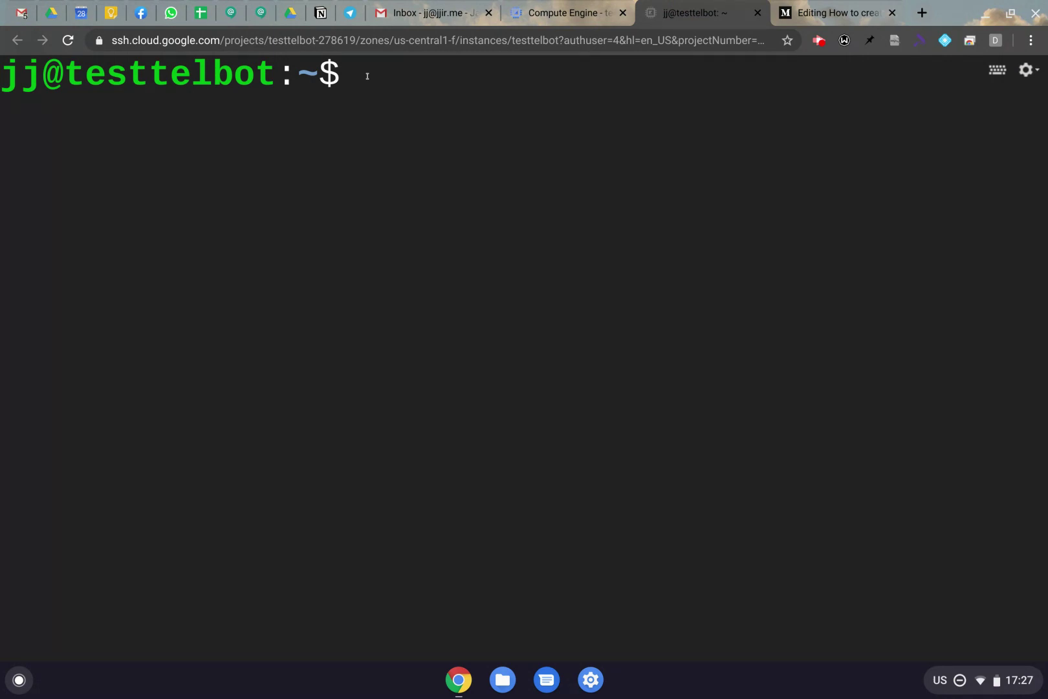
{"action": "type", "text": "testyoutube1botDDD"}
{"action": "key", "text": "ctrl+u"}
{"action": "key", "text": "ctrl+shift+v"}
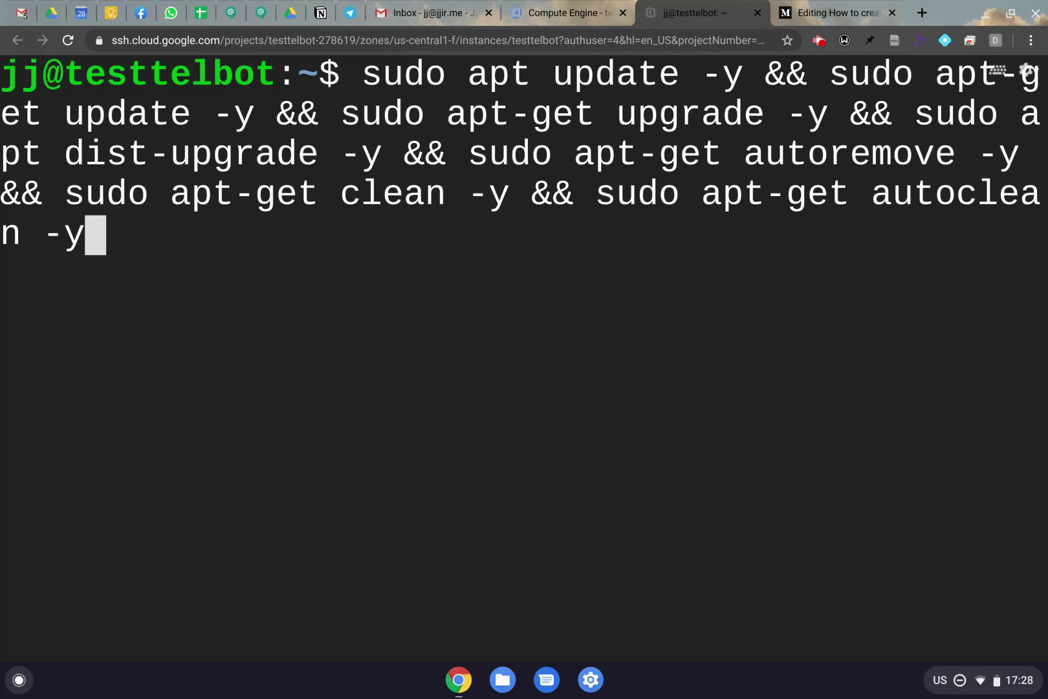
Copy the package install command from the Medium draft and return to the SSH terminal.
{"action": "key", "text": "ctrl+Tab"}
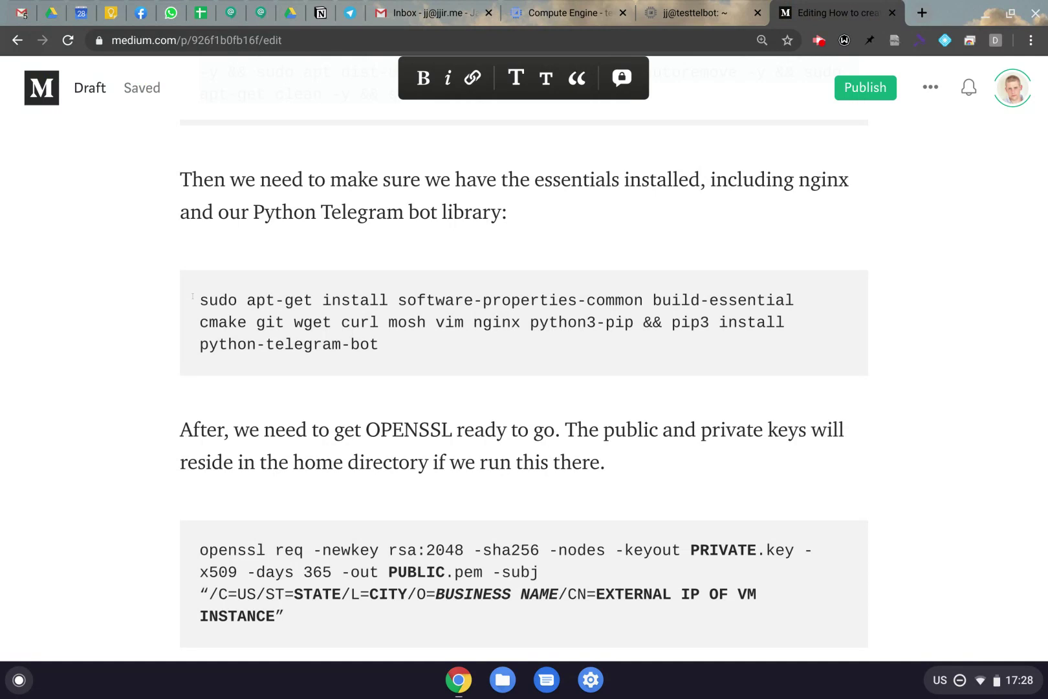
{"action": "left_click_drag", "start_coordinate": [197, 299], "coordinate": [386, 344]}
{"action": "key", "text": "ctrl+c"}
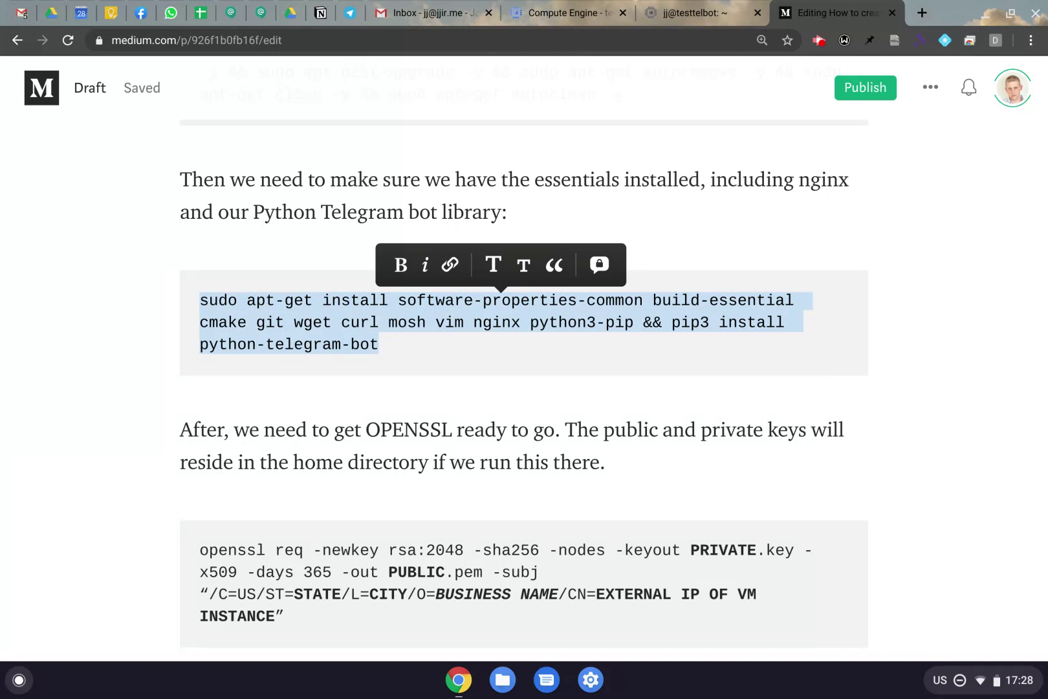
{"action": "left_click", "coordinate": [671, 16]}
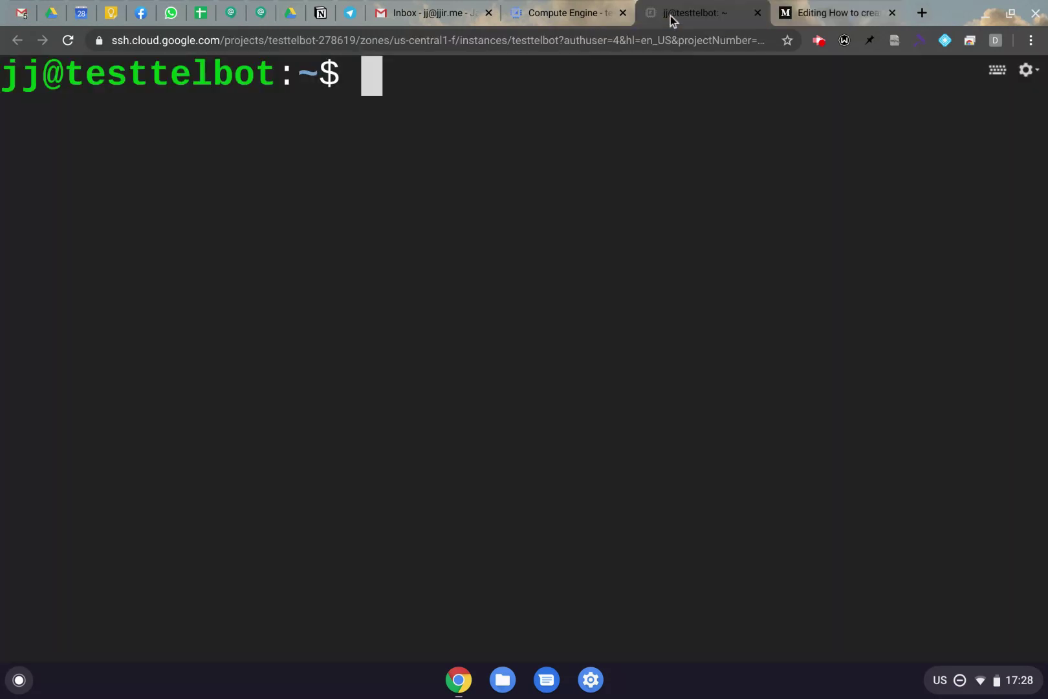
Run the apt-get/pip3 install for nginx, pip and python-telegram-bot, then copy the article's OpenSSL command.
{"action": "key", "text": "ctrl+v"}
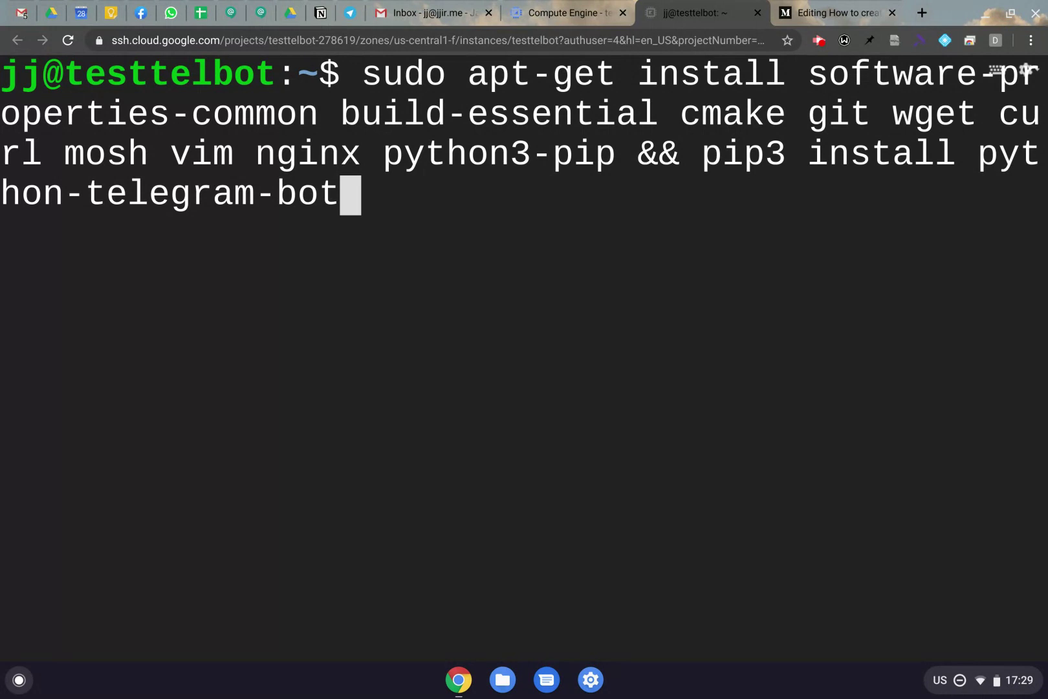
{"action": "key", "text": "ctrl+u"}
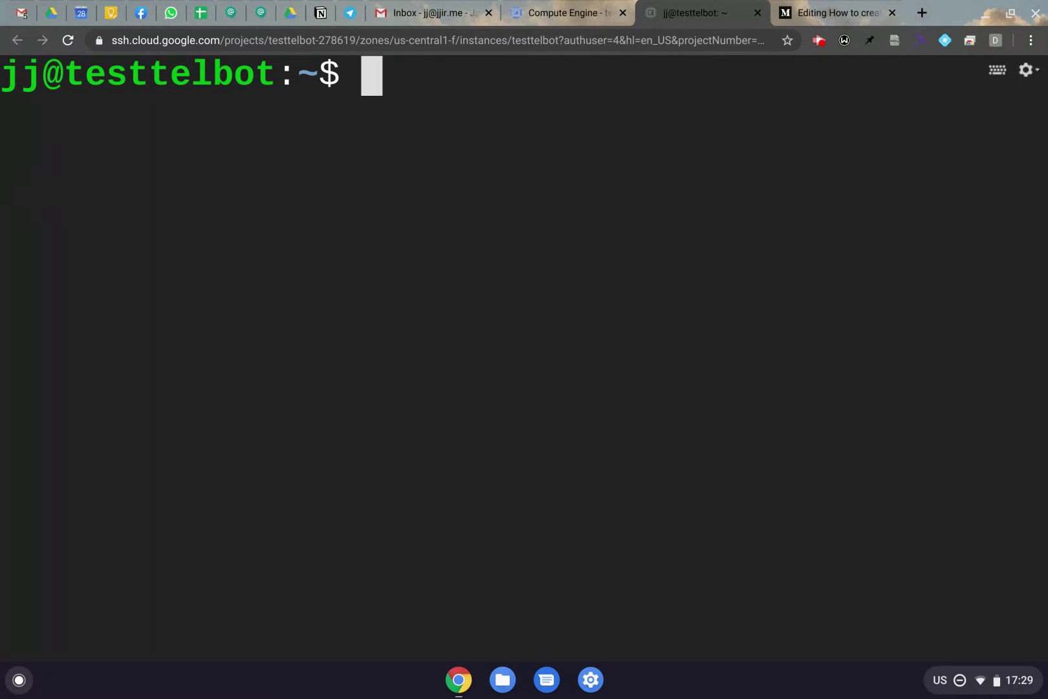
{"action": "key", "text": "ctrl+Tab"}
{"action": "left_click", "coordinate": [289, 300]}
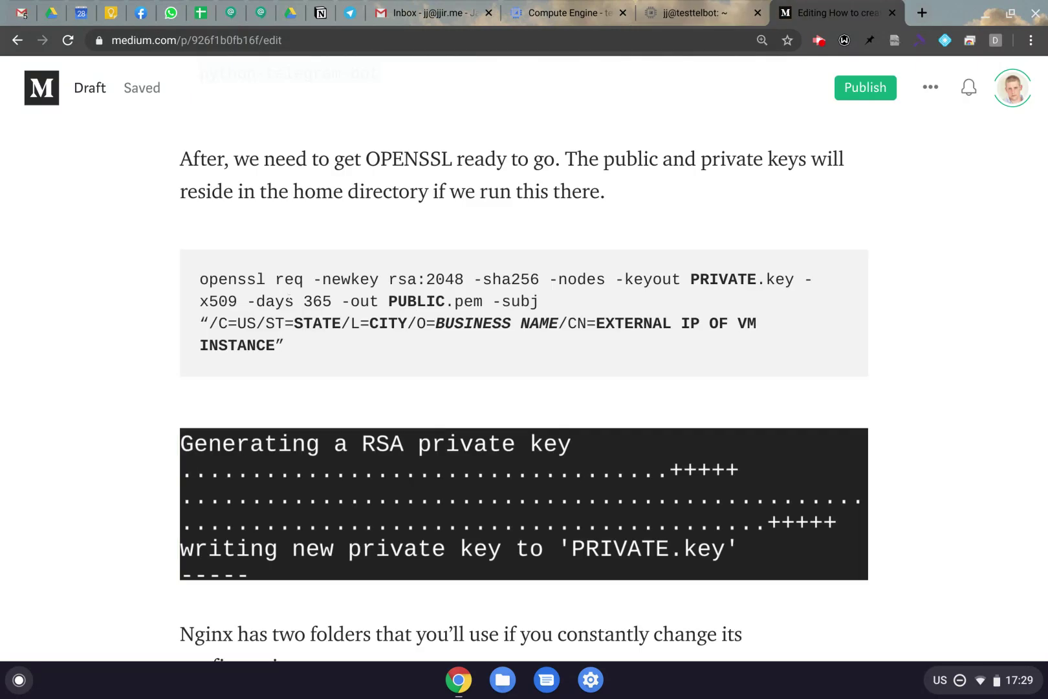
{"action": "left_click_drag", "start_coordinate": [199, 278], "coordinate": [301, 337]}
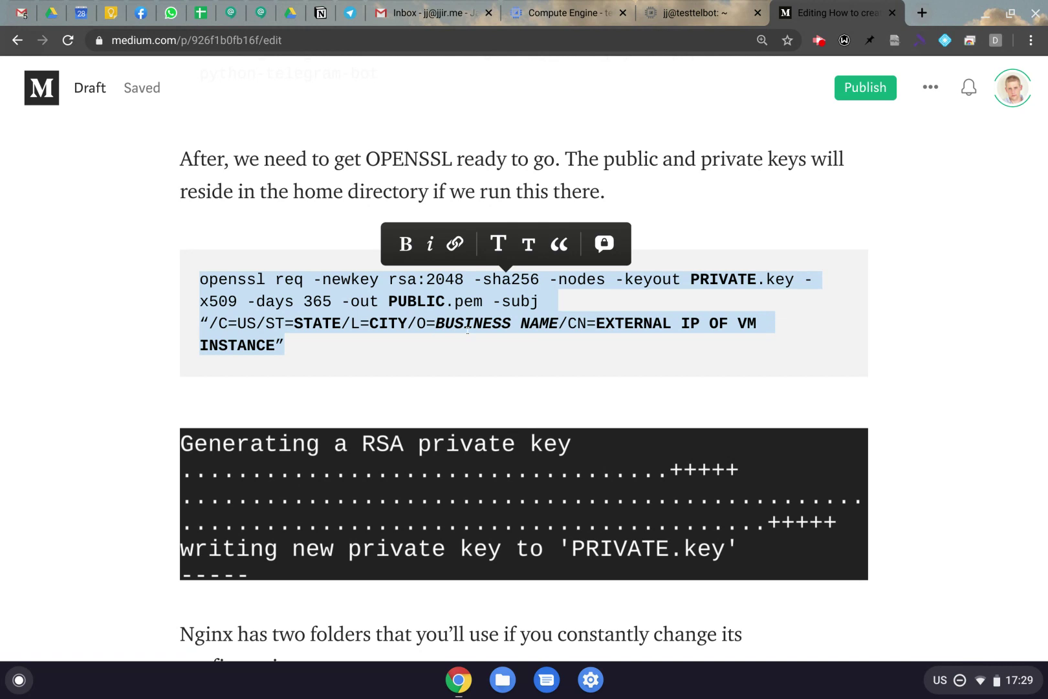
{"action": "key", "text": "ctrl+shift+Tab"}
{"action": "key", "text": "ctrl+shift+Tab"}
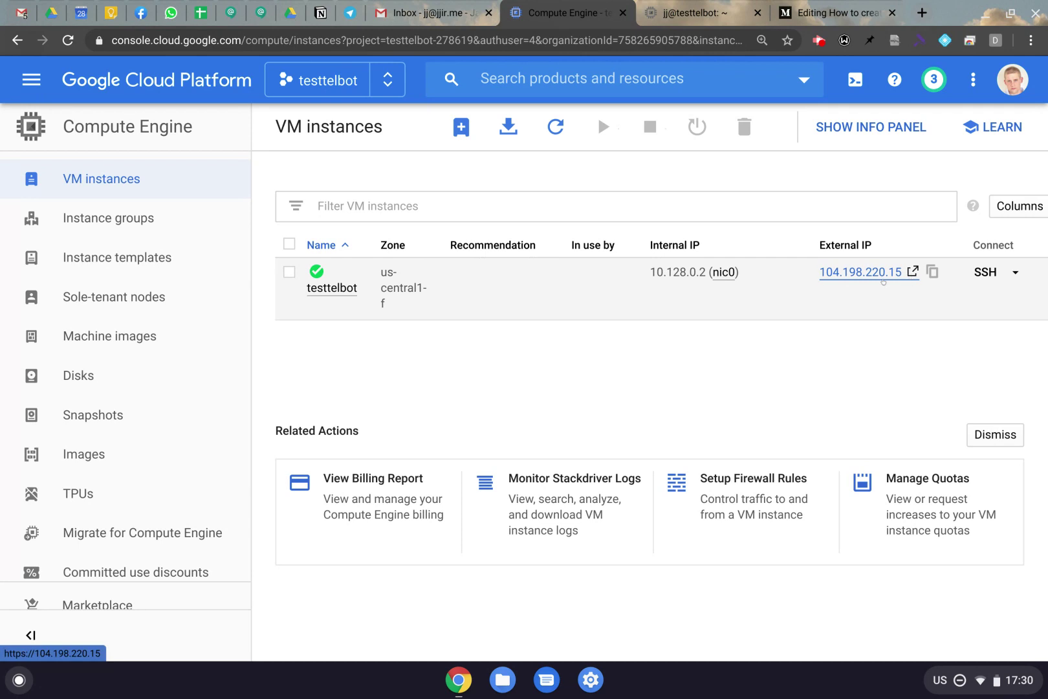
Enter the openssl req command creating PRIVATE.key and PUBLIC.pem, checking the testtelbot VM's external IP.
{"action": "key", "text": "ctrl+Tab"}
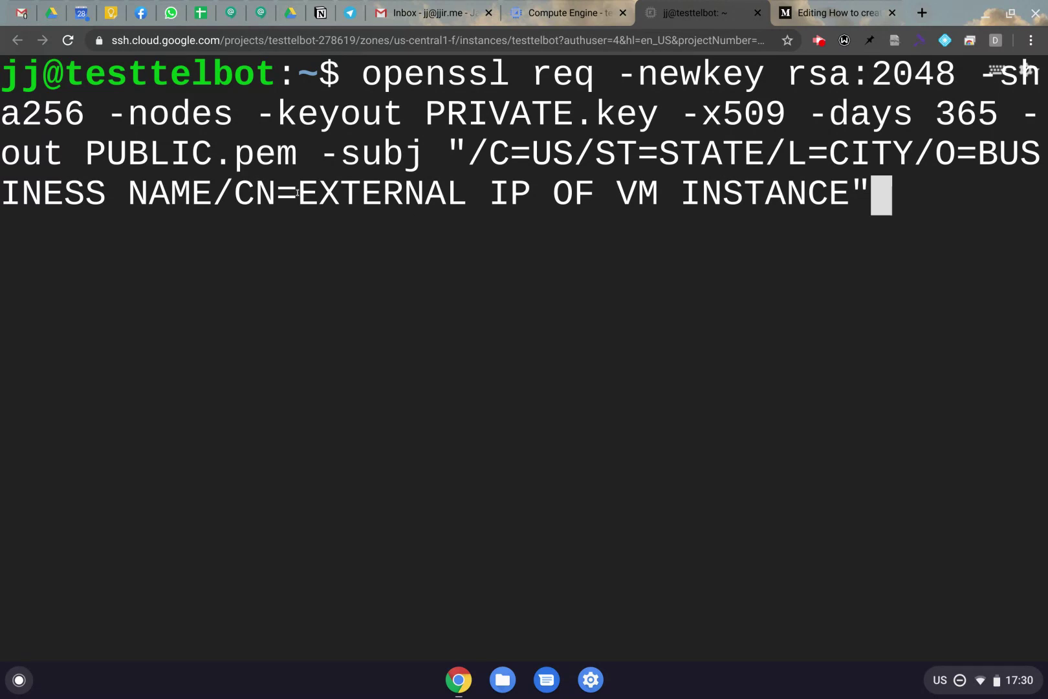
{"action": "left_click", "coordinate": [557, 12]}
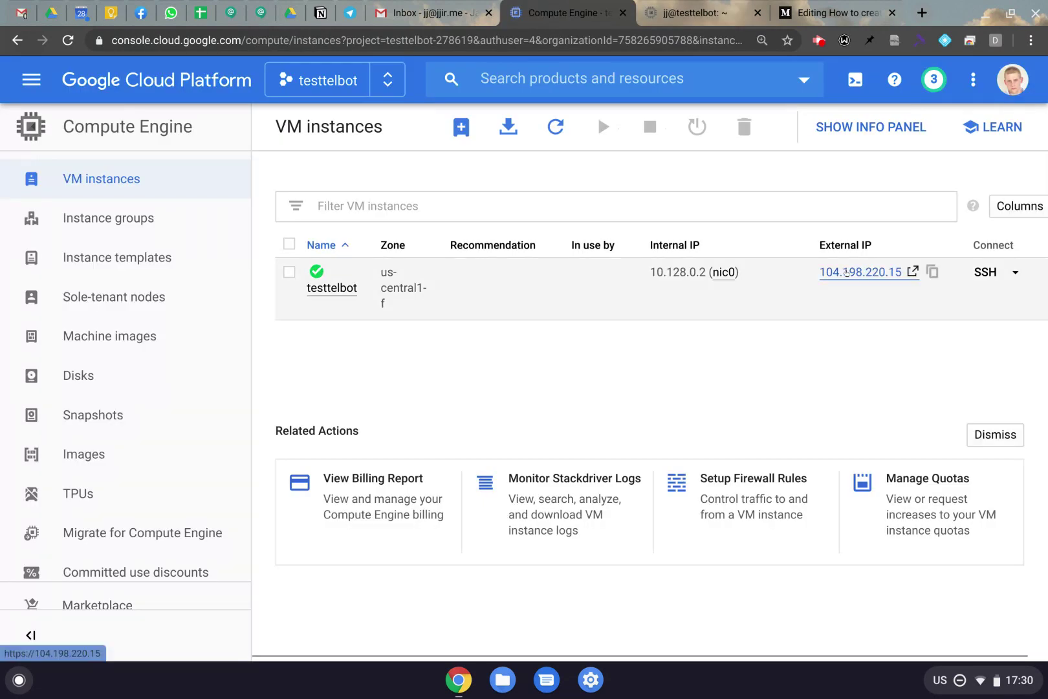
{"action": "left_click", "coordinate": [729, 8]}
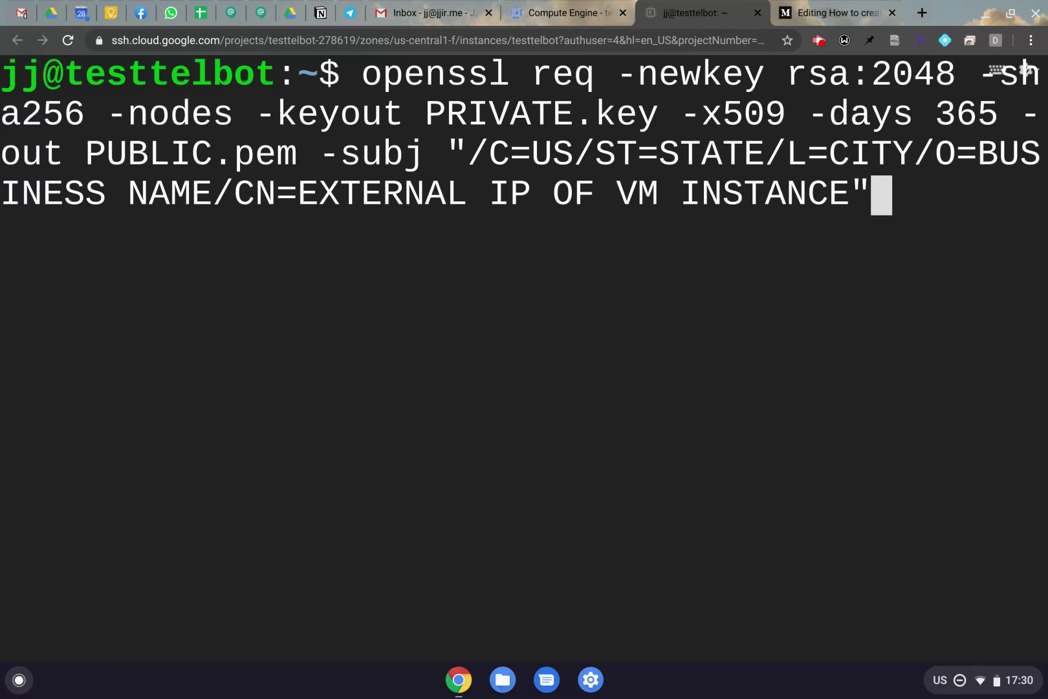
{"action": "key", "text": "ctrl+Tab"}
{"action": "scroll", "coordinate": [657, 368], "scroll_direction": "down", "scroll_amount": 2}
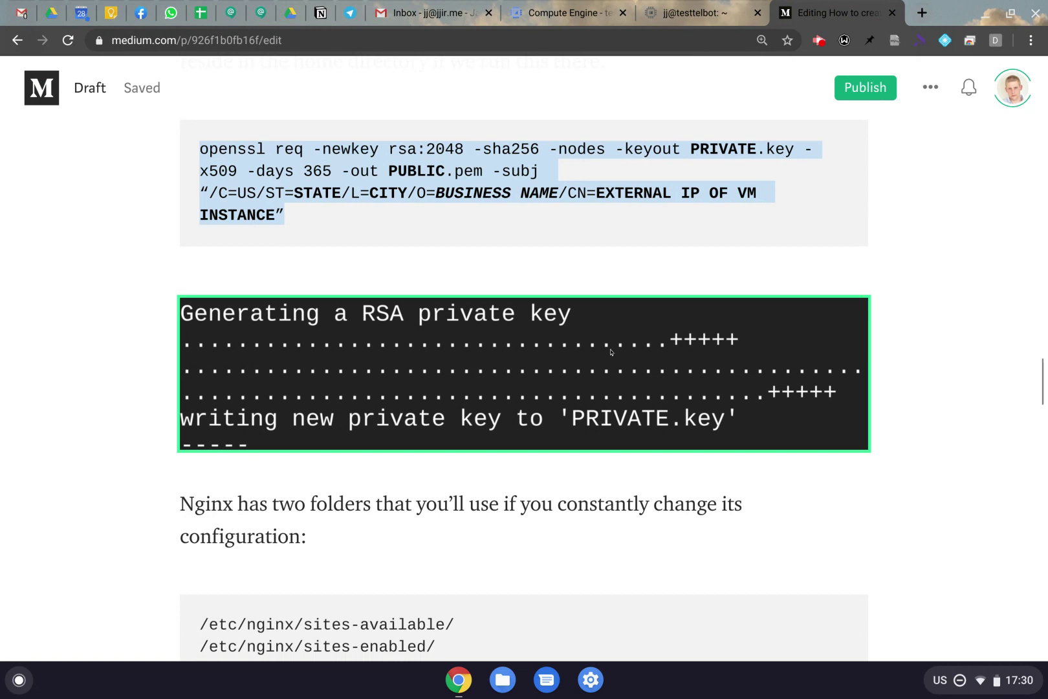